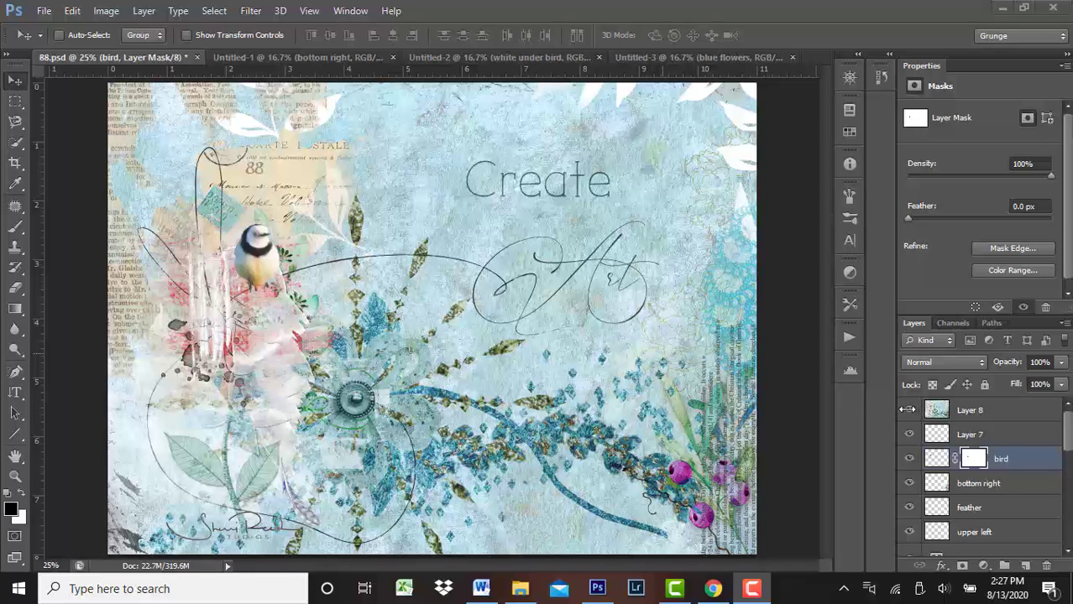
- Hide all layers of the 88.psd collage, then turn on only the Layer 2 background texture
{"action": "left_click", "coordinate": [909, 411], "text": "alt"}
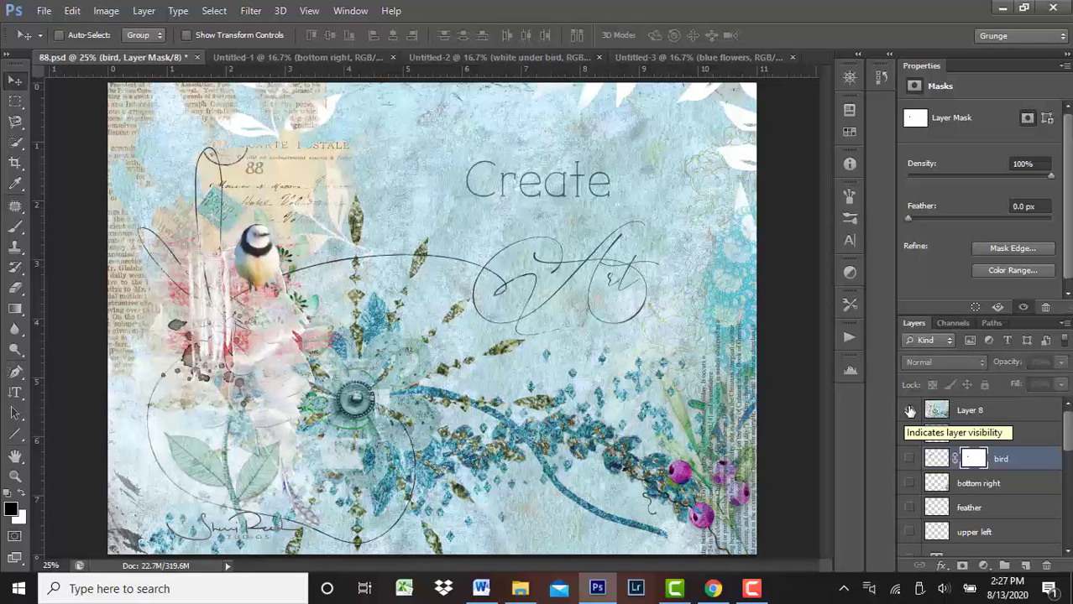
{"action": "left_click", "coordinate": [909, 410]}
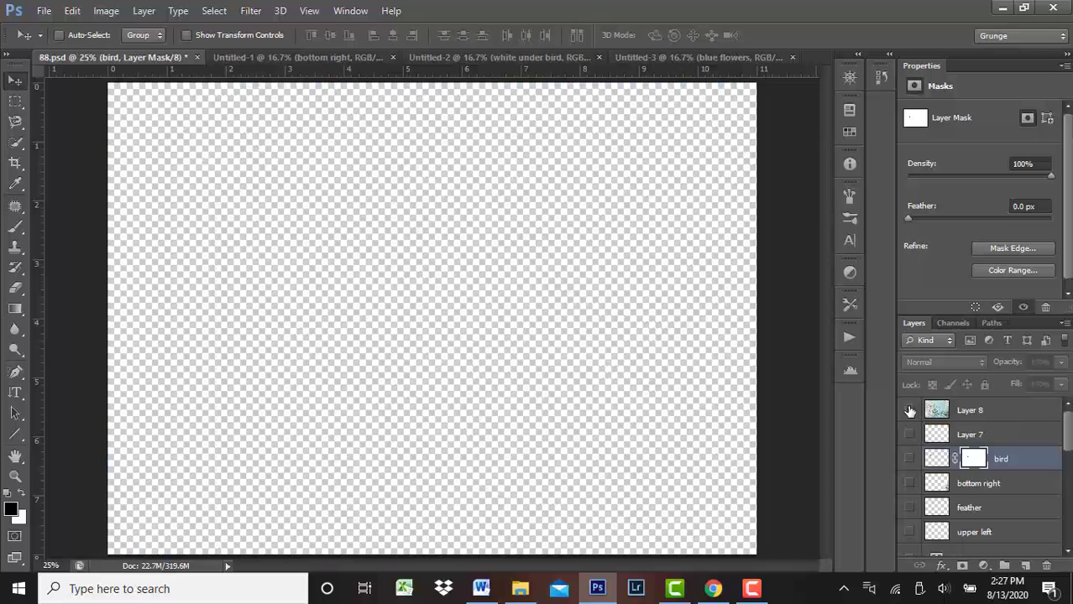
{"action": "scroll", "coordinate": [1066, 462], "scroll_direction": "down", "scroll_amount": 2}
{"action": "scroll", "coordinate": [982, 476], "scroll_direction": "down", "scroll_amount": 3}
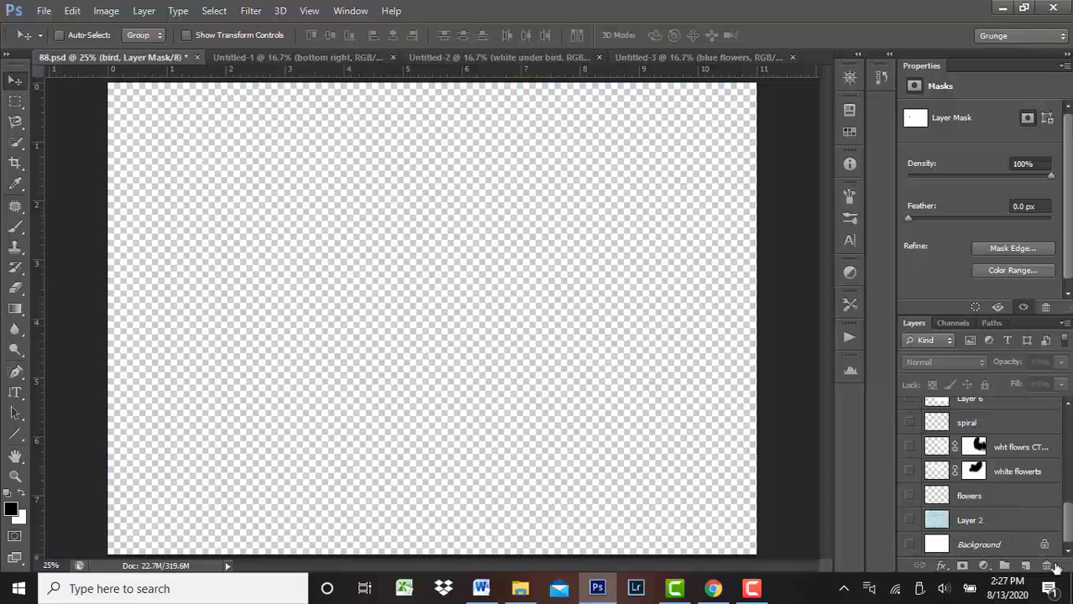
{"action": "left_click", "coordinate": [978, 546]}
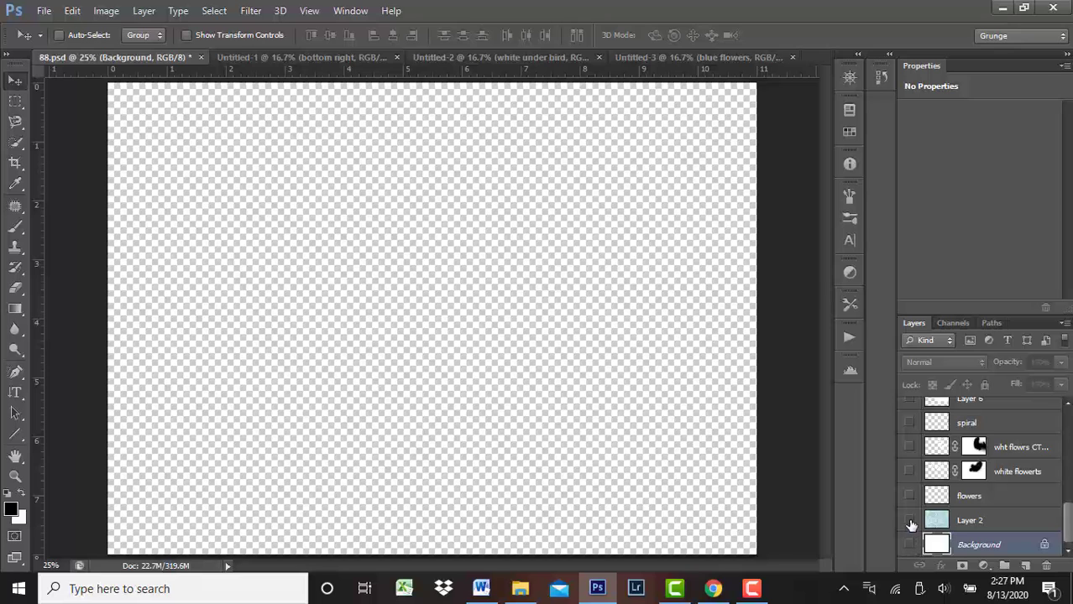
{"action": "left_click", "coordinate": [910, 521]}
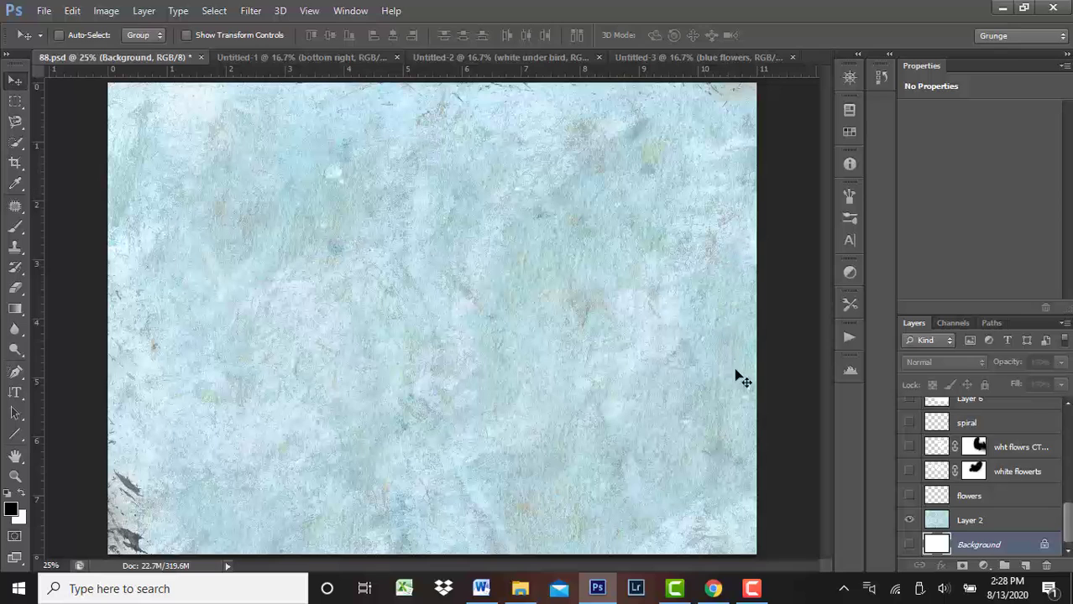
- Turn on the visibility of the flowers layer, select it, and show the white flowerts layer above it
{"action": "left_click", "coordinate": [909, 497]}
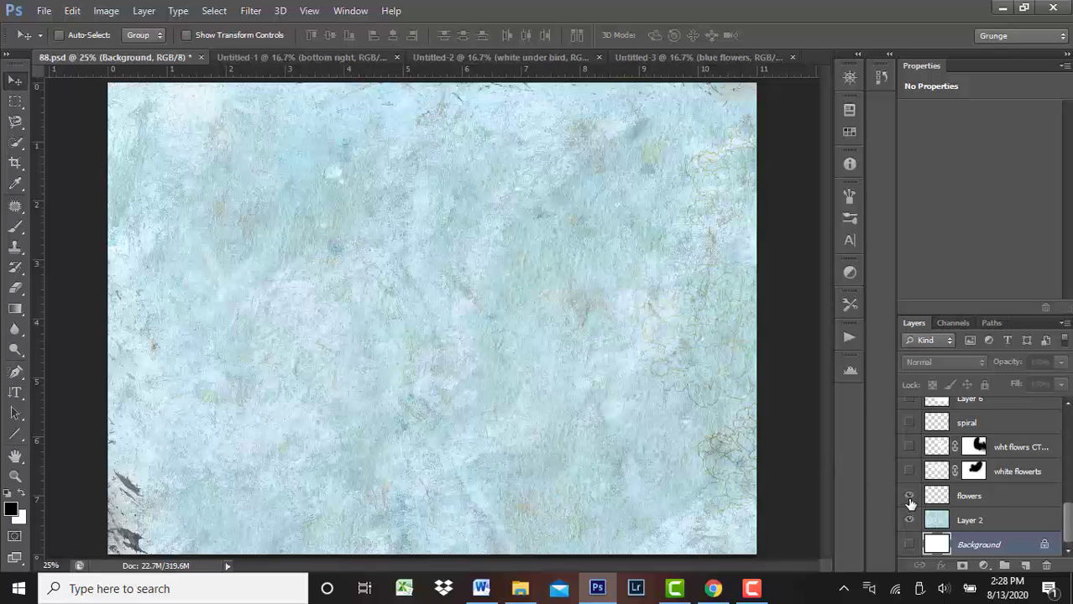
{"action": "left_click", "coordinate": [992, 497]}
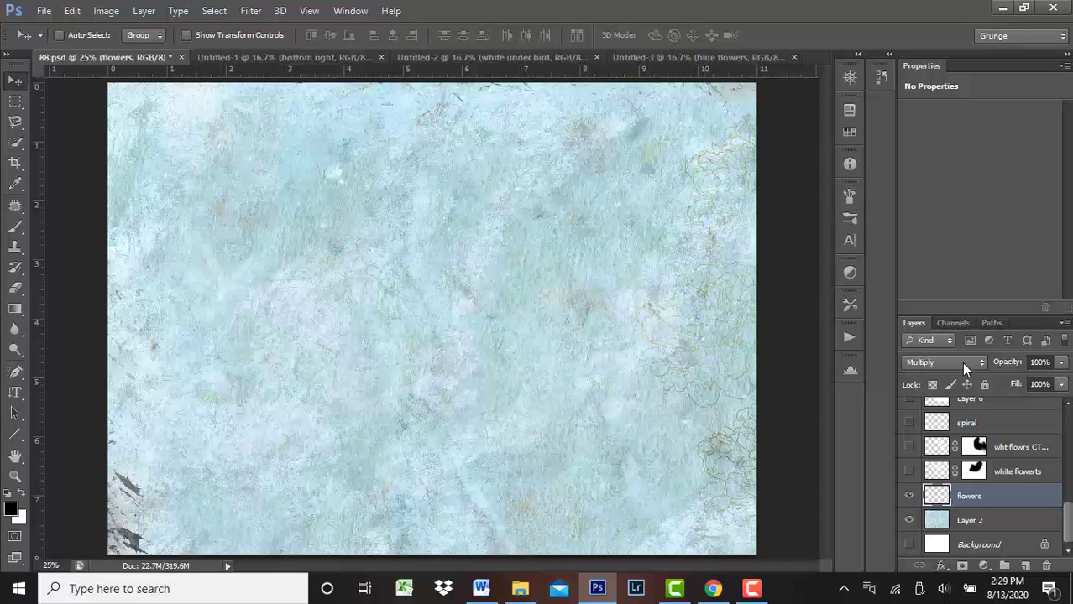
{"action": "left_click", "coordinate": [910, 473]}
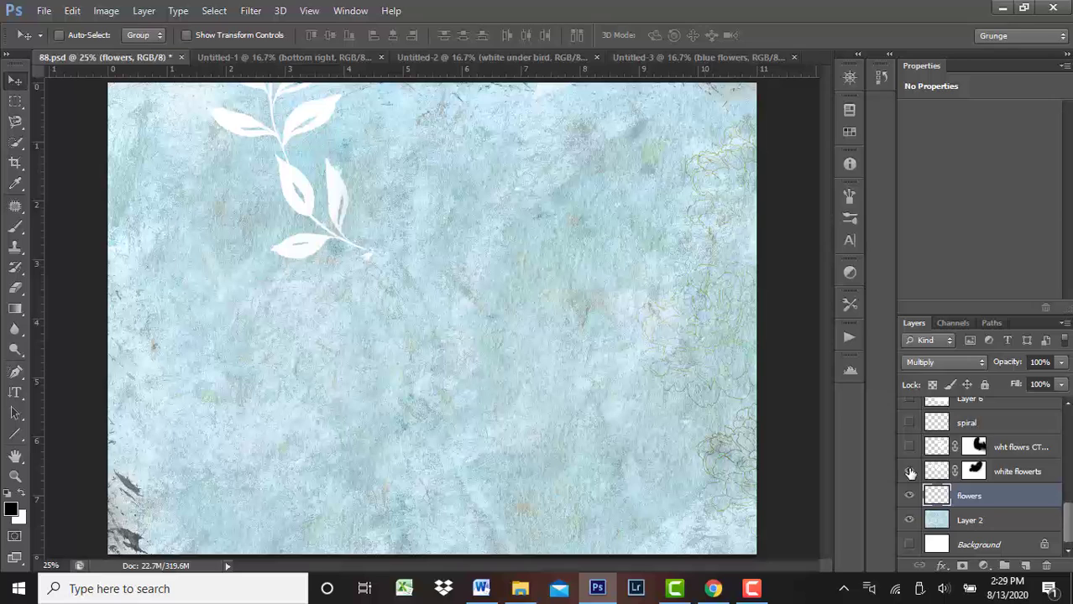
- Disable the white flowerts layer's mask to view the complete leaf garland, then enable the mask again
{"action": "left_click", "coordinate": [974, 473], "text": "shift"}
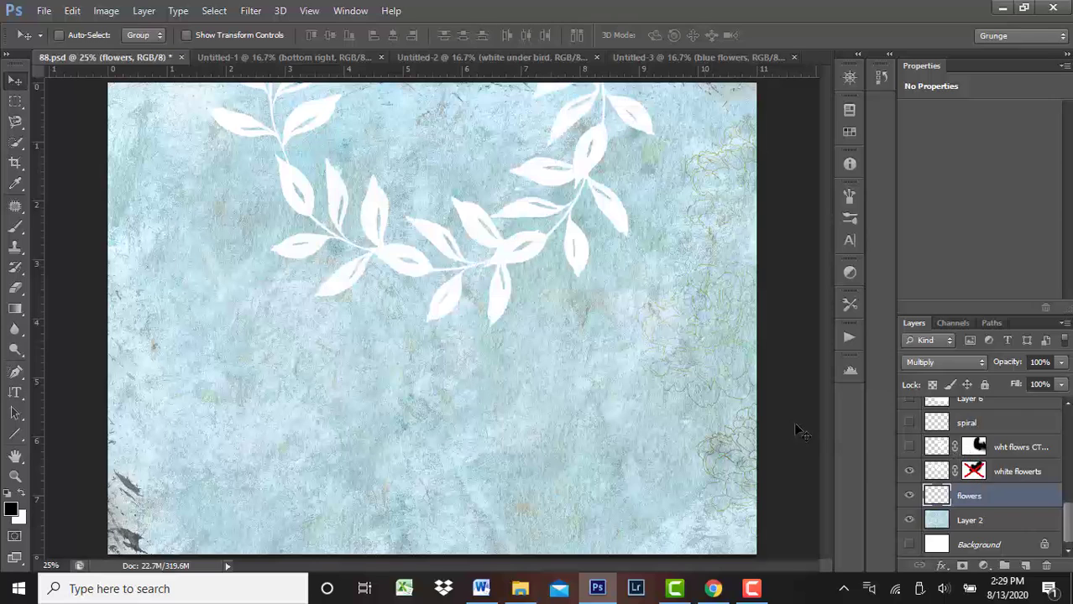
{"action": "left_click_drag", "start_coordinate": [487, 252], "coordinate": [480, 475]}
{"action": "left_click", "coordinate": [1018, 470]}
{"action": "key", "text": "ctrl+z"}
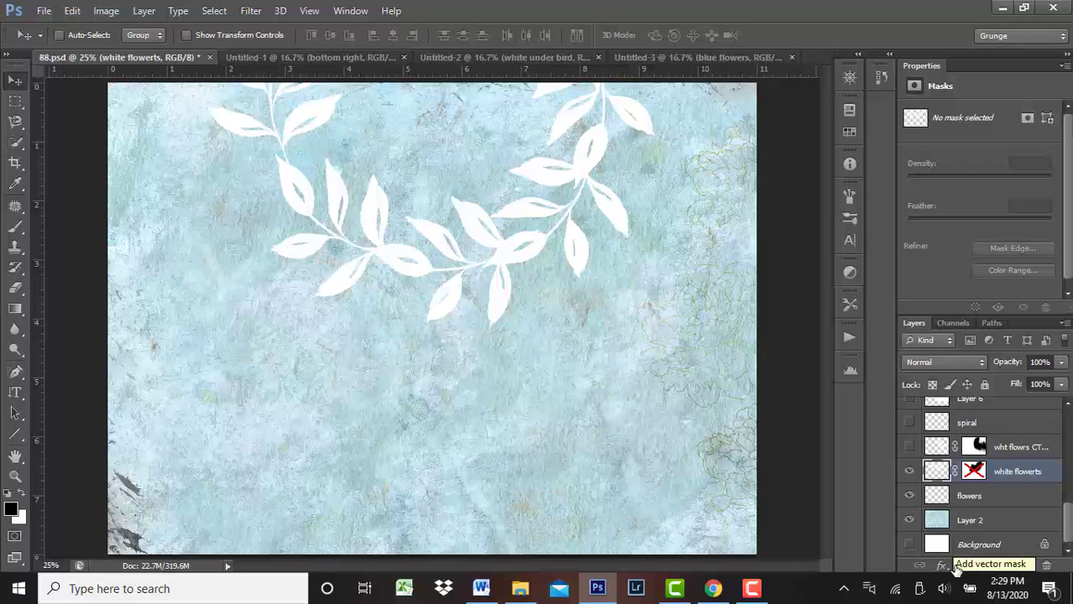
{"action": "left_click", "coordinate": [974, 472], "text": "shift"}
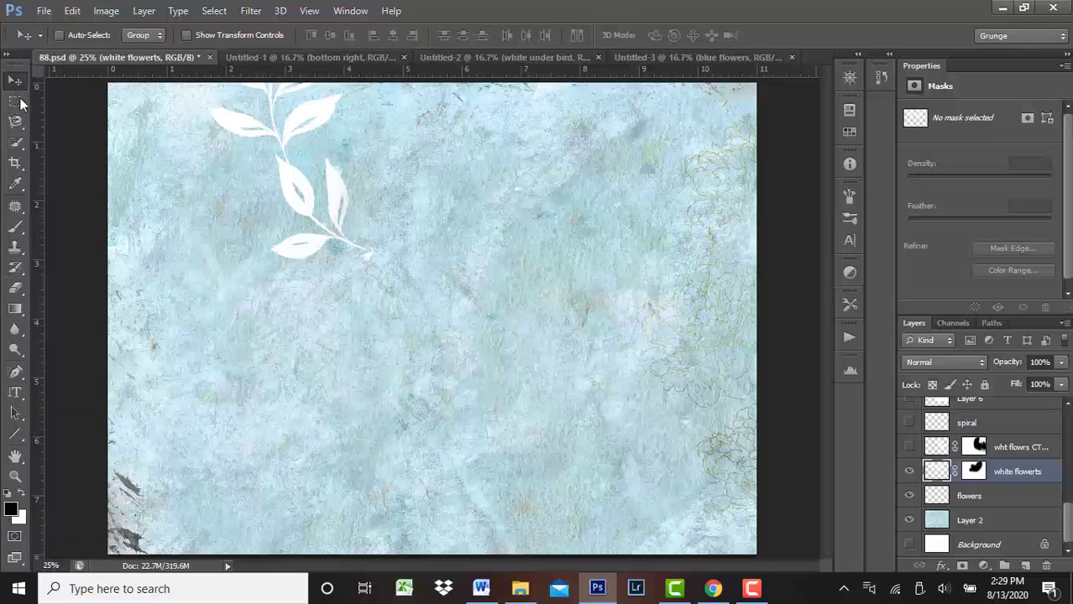
- Activate the Brush tool with the first soft round preset at 175 px and 0% hardness
{"action": "left_click", "coordinate": [15, 227]}
{"action": "left_click", "coordinate": [77, 34]}
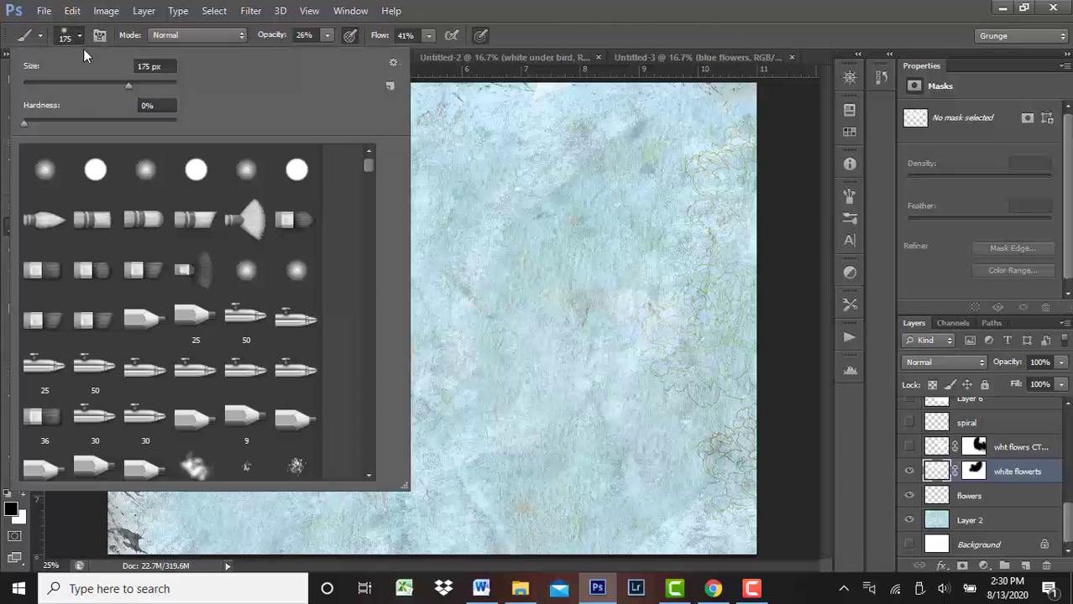
{"action": "left_click", "coordinate": [42, 176]}
{"action": "left_click", "coordinate": [782, 251]}
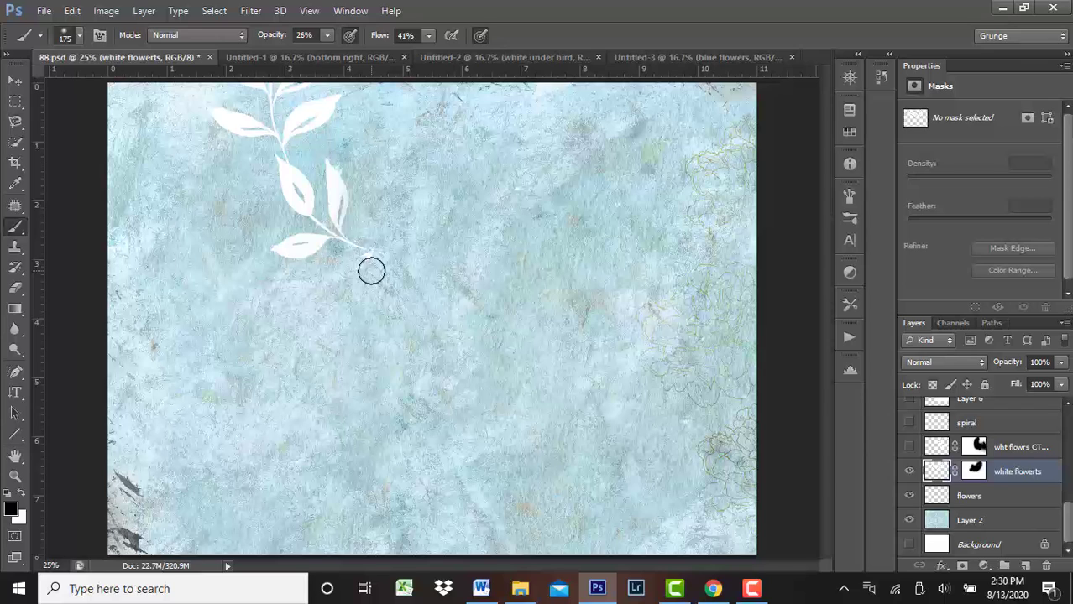
- Show the second masked white flowers layer and the spiral layer above it
{"action": "left_click", "coordinate": [909, 448]}
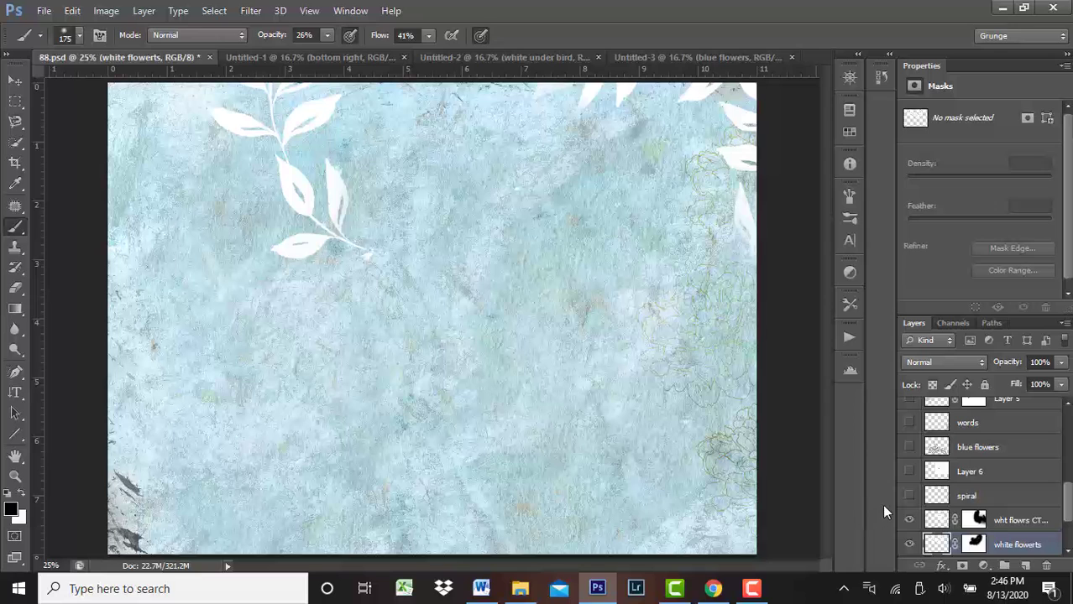
{"action": "left_click", "coordinate": [908, 497]}
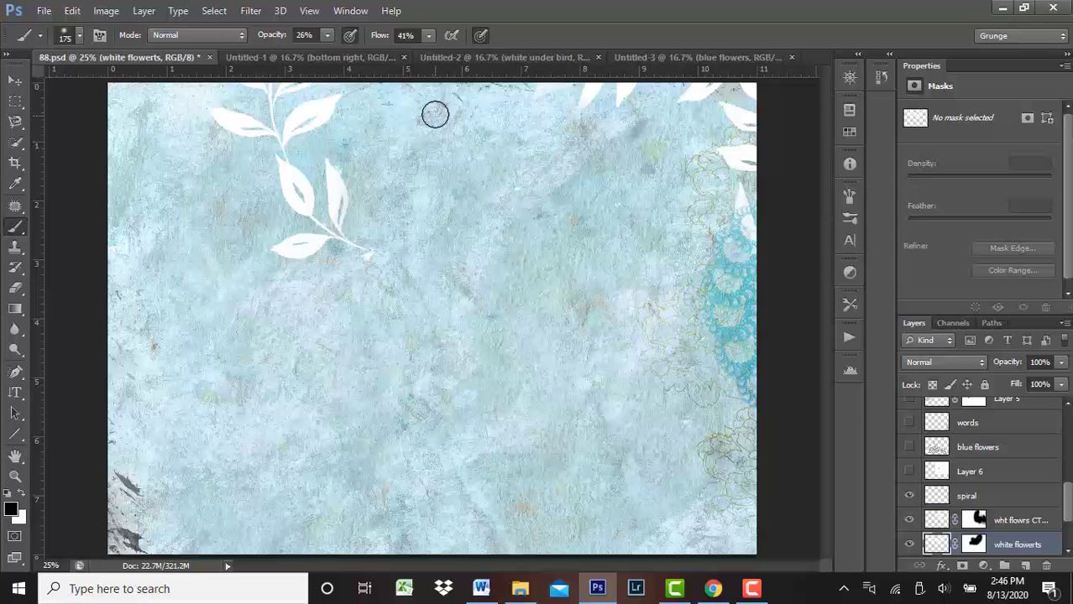
- In the Untitled-3 document, move the spiral layer fully onto the canvas and set its opacity to 100%
{"action": "left_click", "coordinate": [624, 58]}
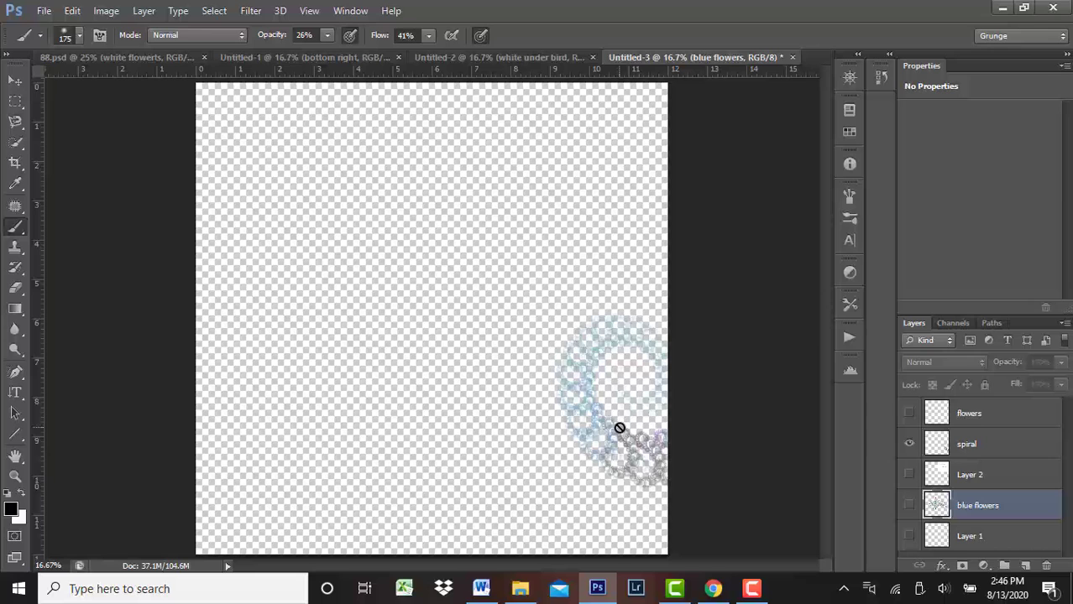
{"action": "left_click", "coordinate": [967, 447]}
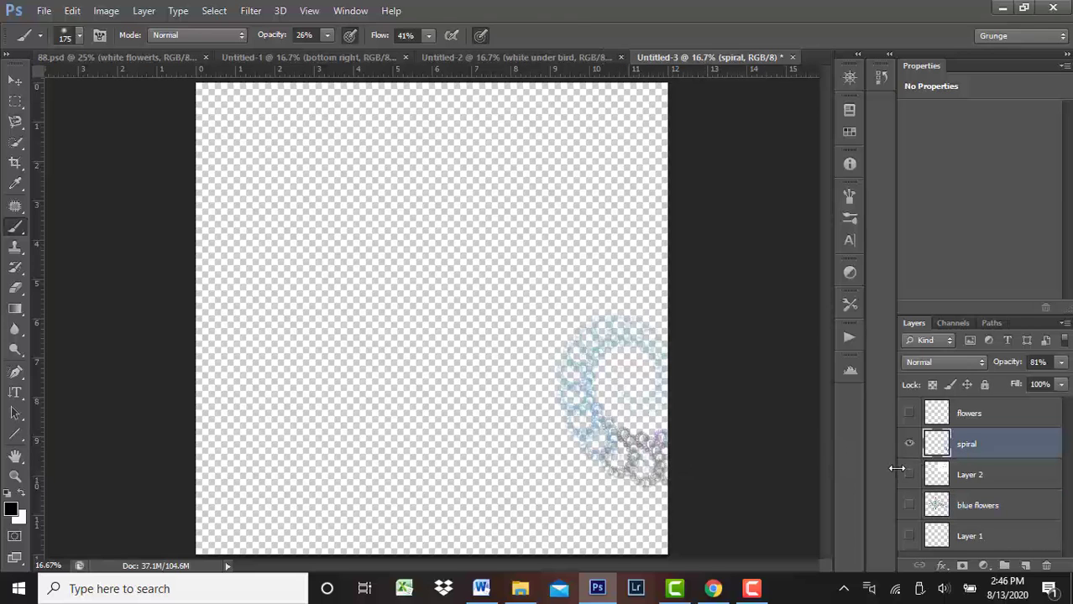
{"action": "key", "text": "v"}
{"action": "mouse_move", "coordinate": [538, 431]}
{"action": "left_mouse_down"}
{"action": "mouse_move", "coordinate": [490, 347]}
{"action": "mouse_move", "coordinate": [446, 322]}
{"action": "left_mouse_up"}
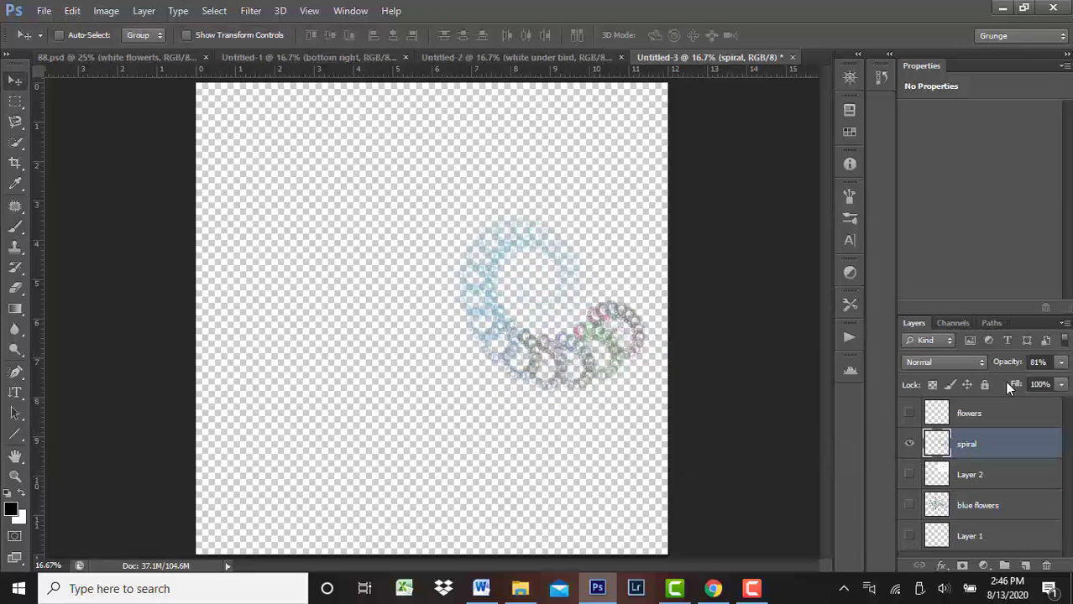
{"action": "left_click_drag", "start_coordinate": [1006, 363], "coordinate": [1069, 374]}
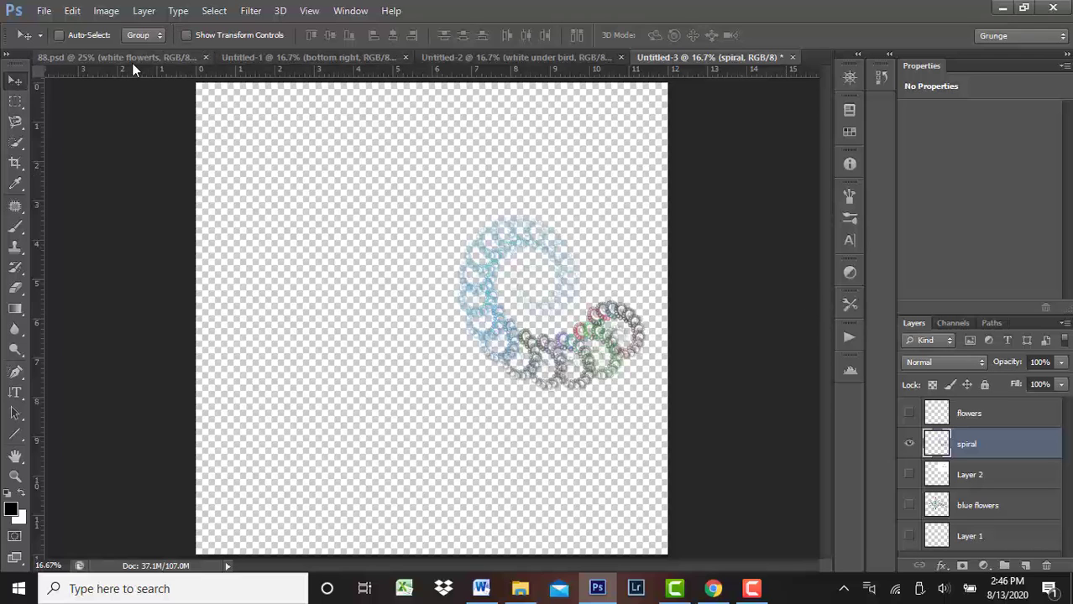
- Back in 88.psd, move the spiral layer about 3.5 in inward to view it whole, and return it to the right edge
{"action": "left_click", "coordinate": [100, 57]}
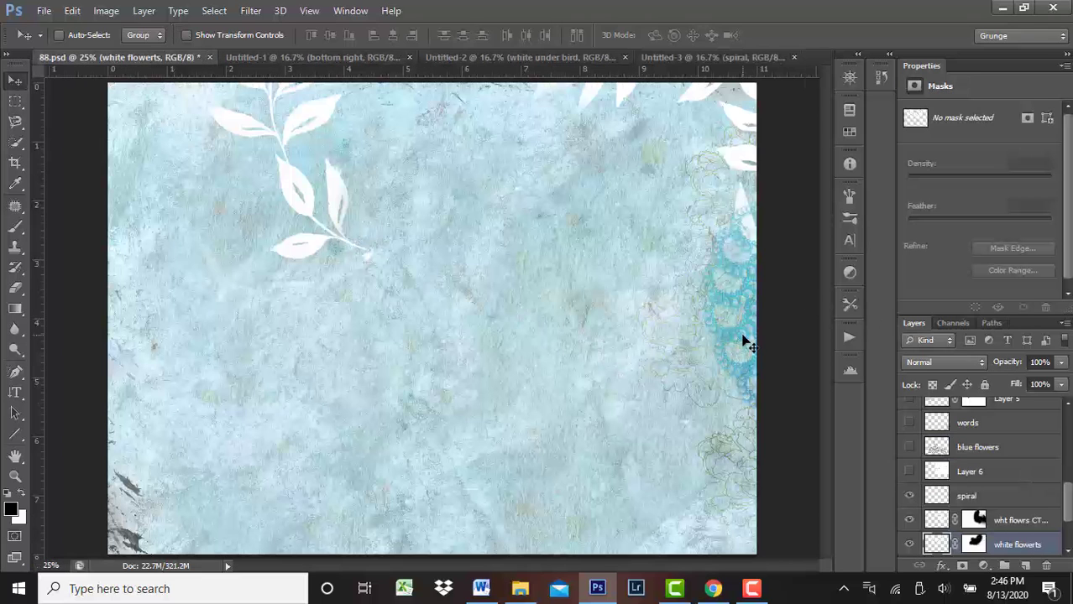
{"action": "left_click", "coordinate": [950, 496]}
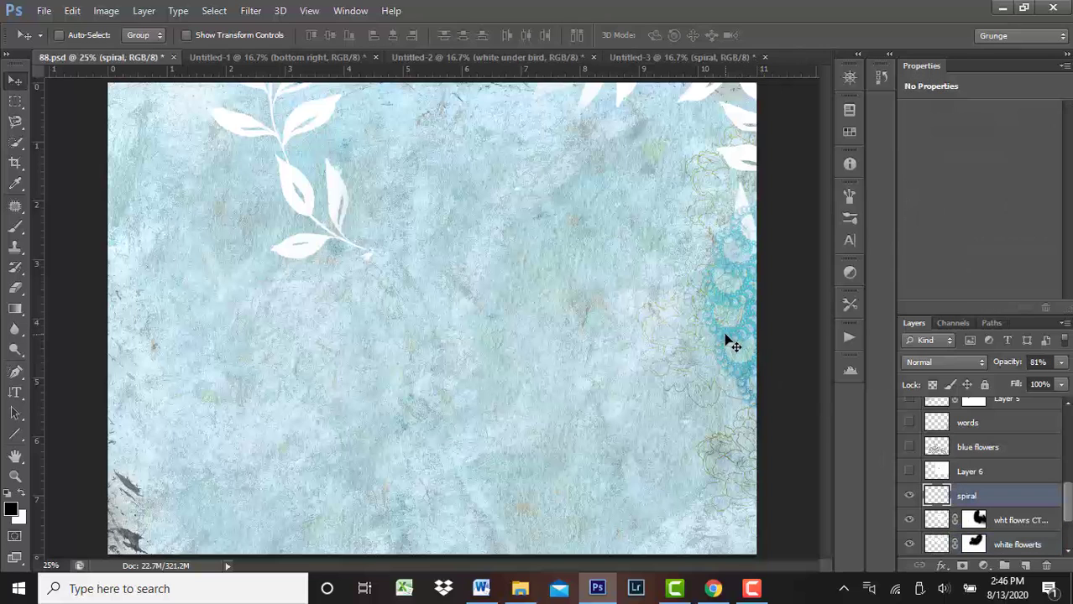
{"action": "left_click_drag", "start_coordinate": [728, 342], "coordinate": [519, 355]}
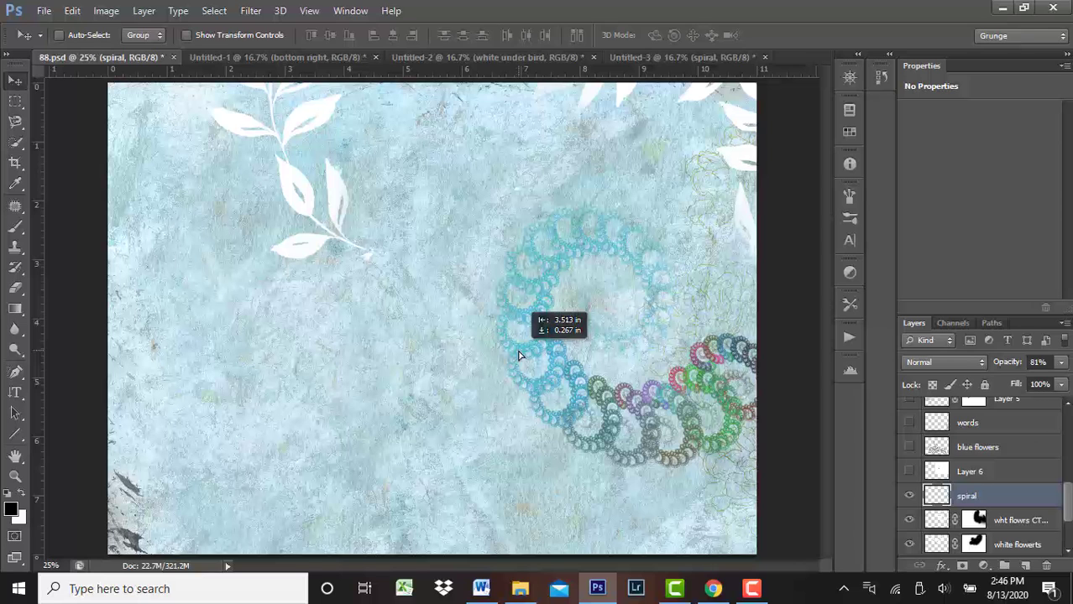
{"action": "left_click_drag", "start_coordinate": [532, 353], "coordinate": [734, 340]}
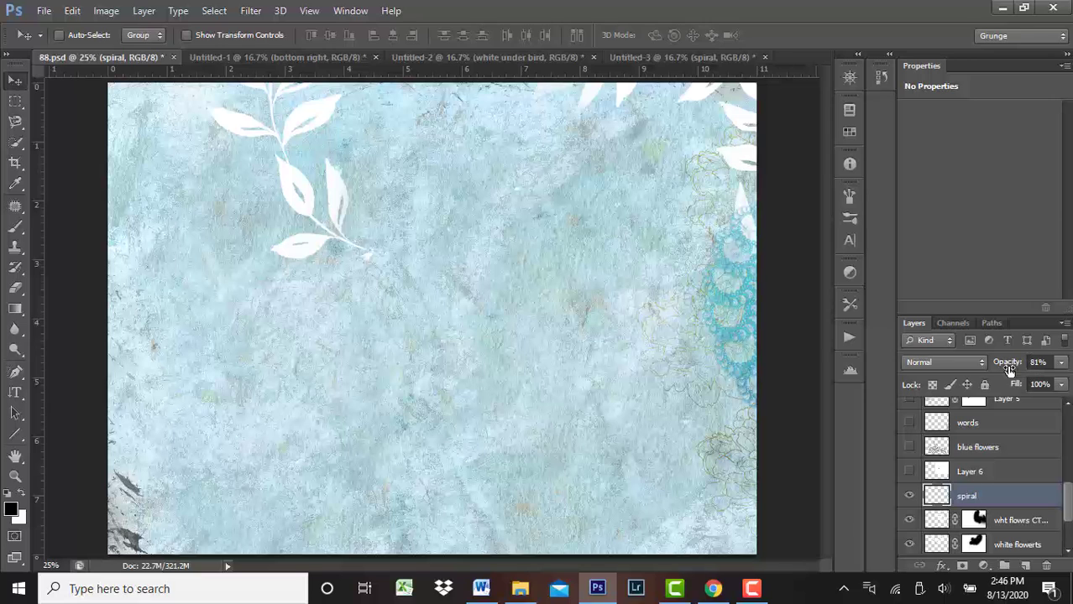
- Raise the spiral layer's opacity to 100% in 88.psd
{"action": "left_click", "coordinate": [1034, 362]}
{"action": "type", "text": "100"}
{"action": "key", "text": "Return"}
{"action": "left_click", "coordinate": [1060, 363]}
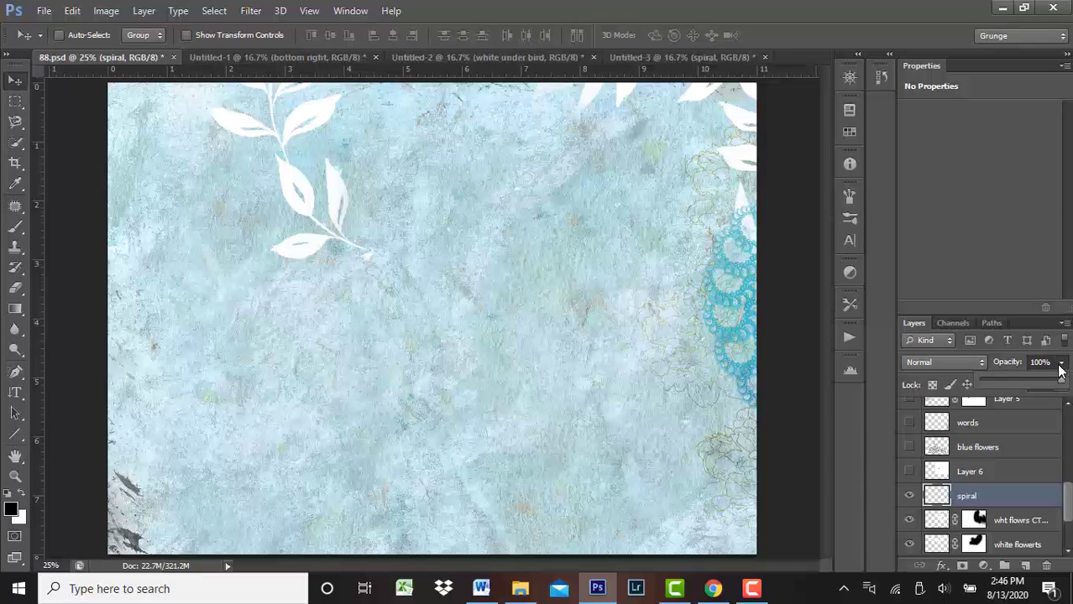
{"action": "mouse_move", "coordinate": [1061, 378]}
{"action": "left_mouse_down"}
{"action": "mouse_move", "coordinate": [987, 385]}
{"action": "mouse_move", "coordinate": [1067, 380]}
{"action": "left_mouse_up"}
- Set the spiral layer's opacity to 81%
{"action": "left_click", "coordinate": [1034, 363]}
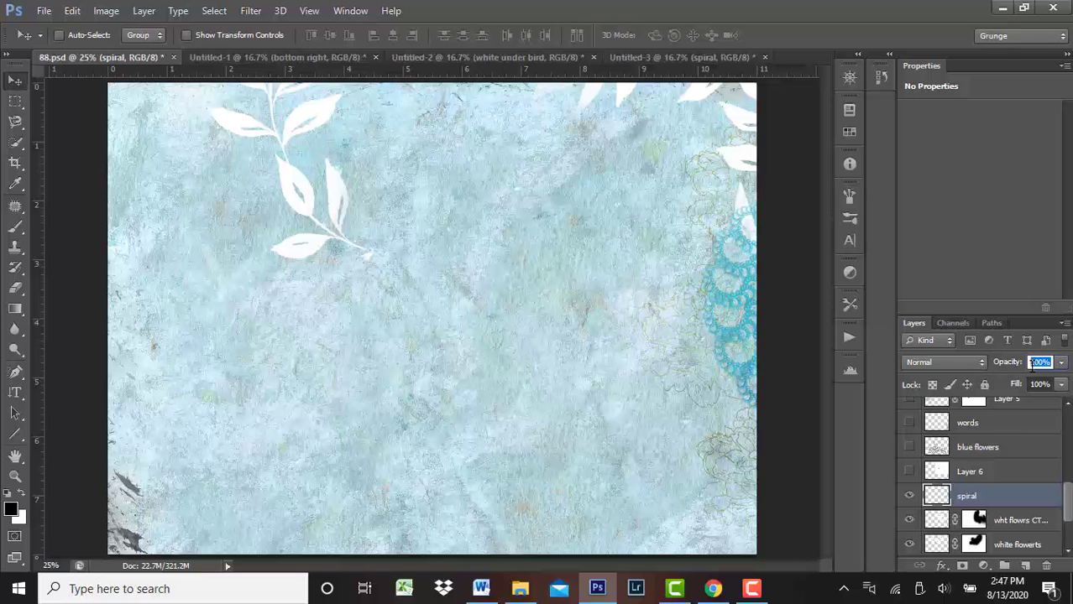
{"action": "type", "text": "50"}
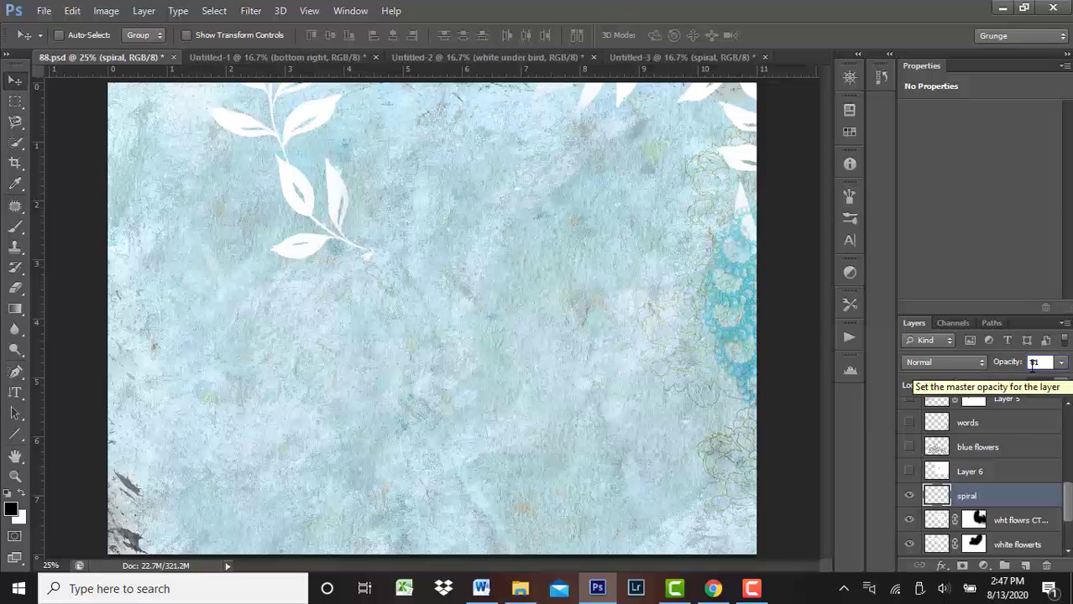
{"action": "key", "text": "Return"}
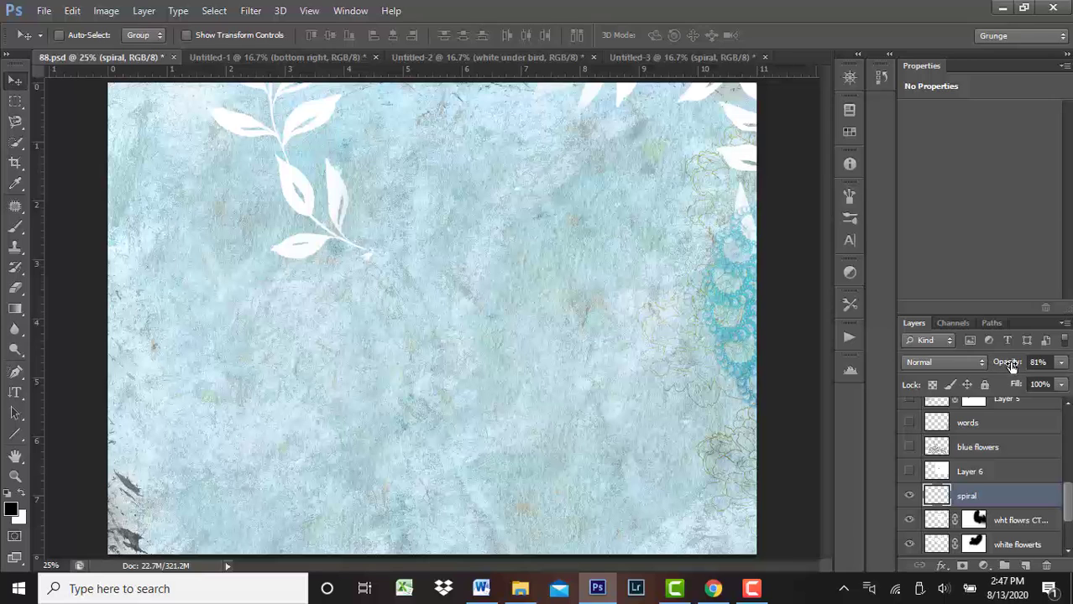
{"action": "left_click_drag", "start_coordinate": [1011, 365], "coordinate": [1014, 365]}
{"action": "left_click", "coordinate": [1039, 362]}
{"action": "type", "text": "81"}
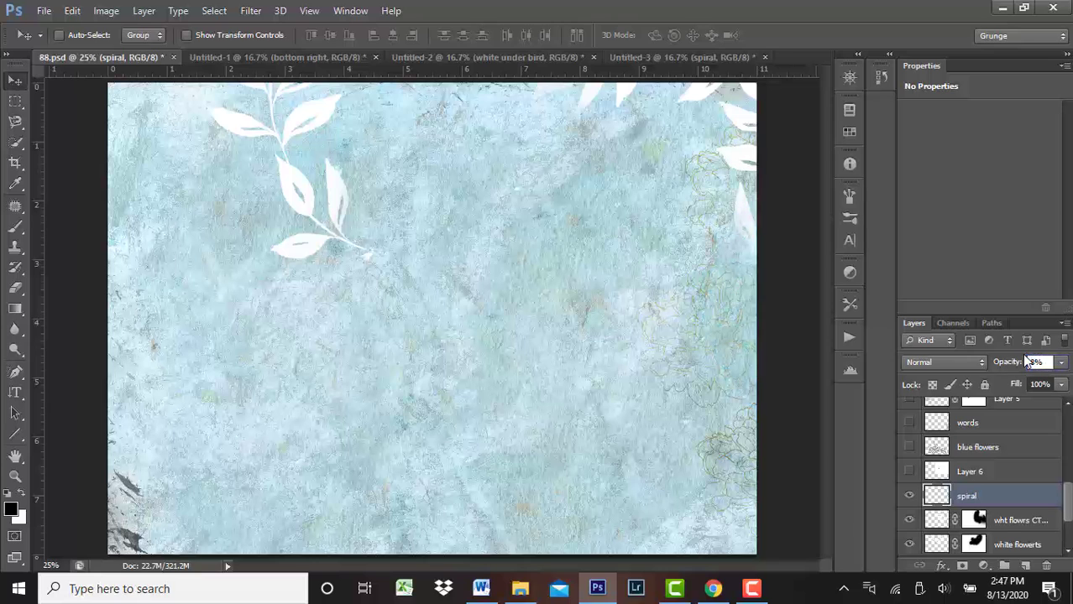
- Turn on Layer 6 with the Create Art lettering and select it
{"action": "scroll", "coordinate": [906, 485], "scroll_direction": "up", "scroll_amount": 2}
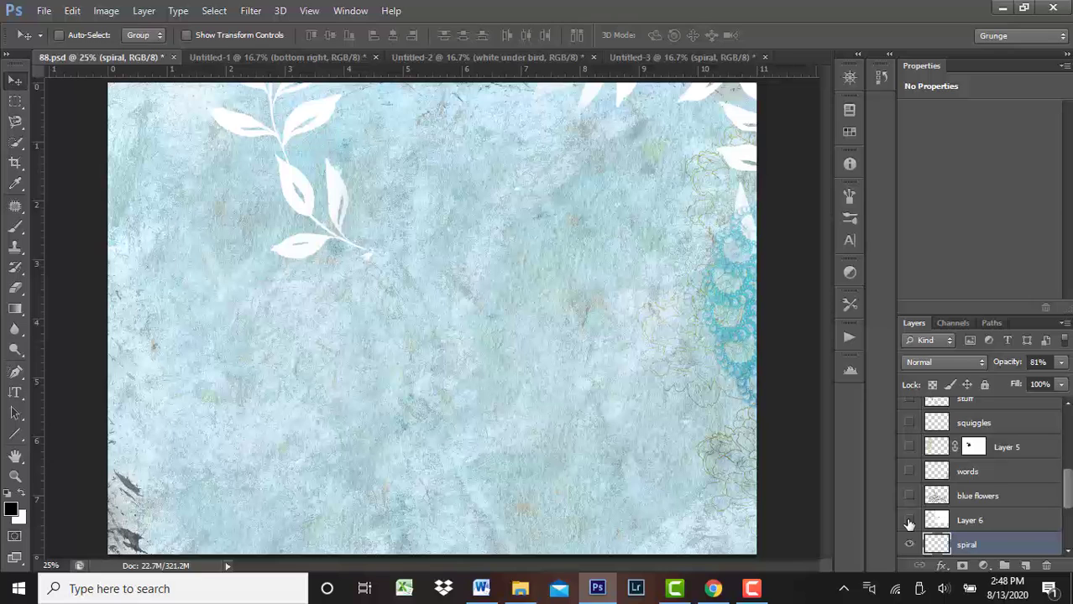
{"action": "left_click", "coordinate": [909, 521]}
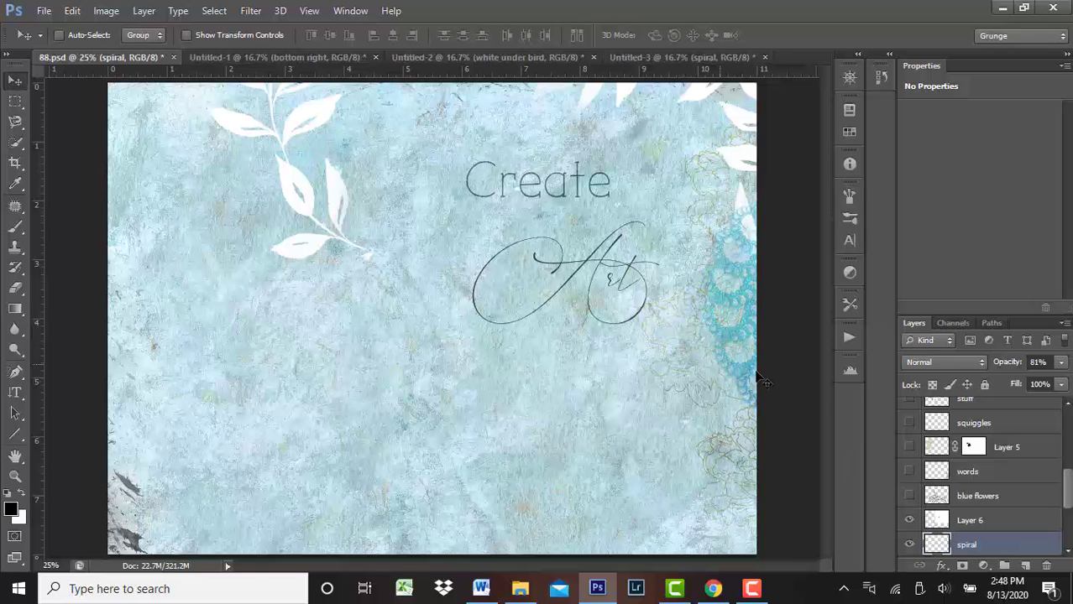
{"action": "left_click", "coordinate": [934, 512]}
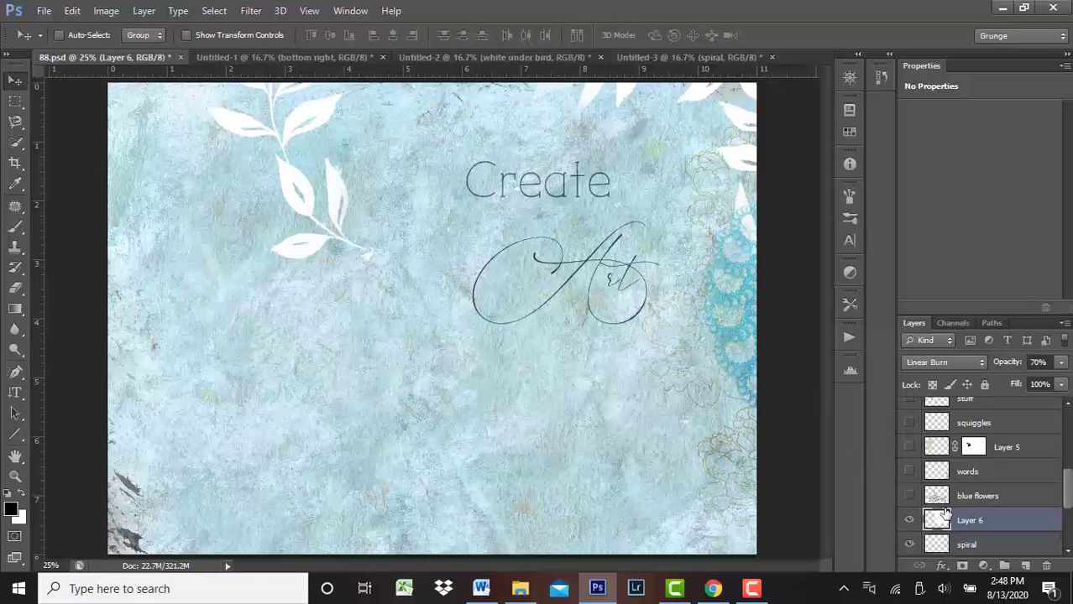
- Set Layer 6's blend mode to Normal and its opacity to 100%
{"action": "left_click", "coordinate": [957, 358]}
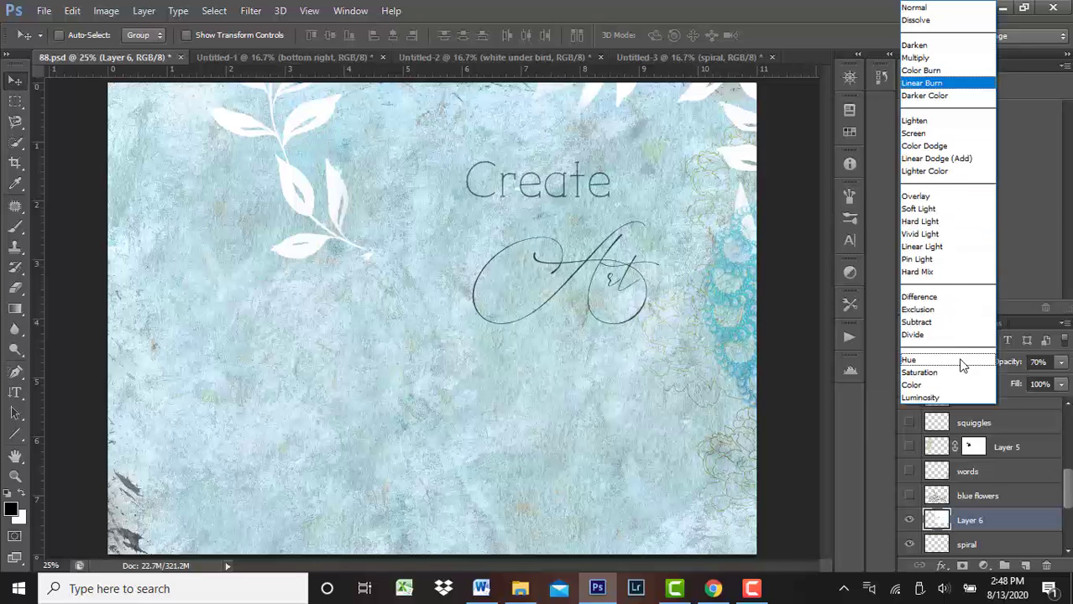
{"action": "left_click", "coordinate": [947, 8]}
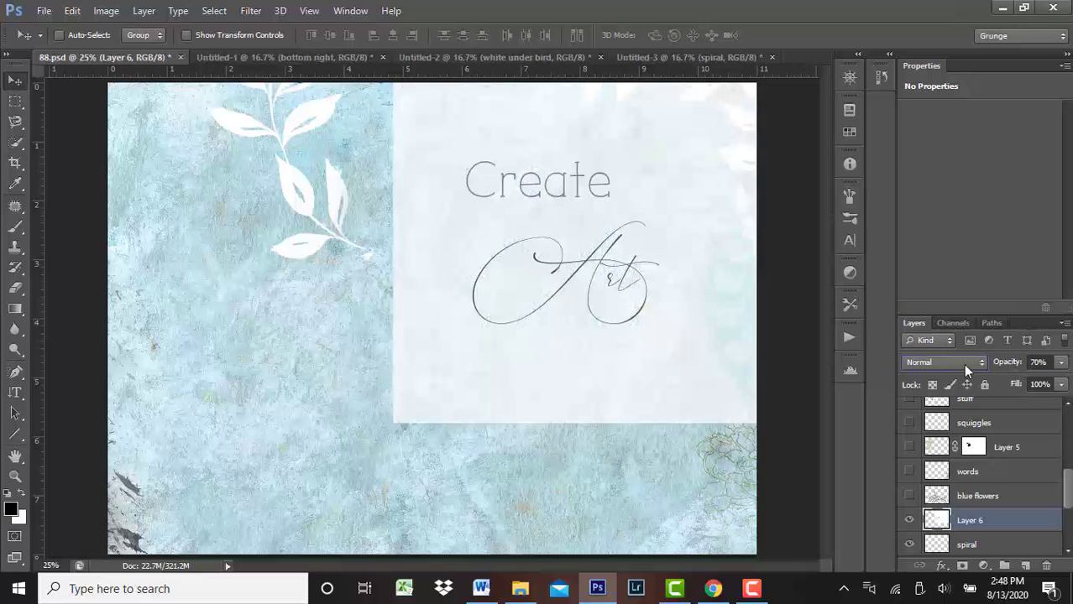
{"action": "left_click", "coordinate": [1039, 361]}
{"action": "type", "text": "100"}
{"action": "key", "text": "Return"}
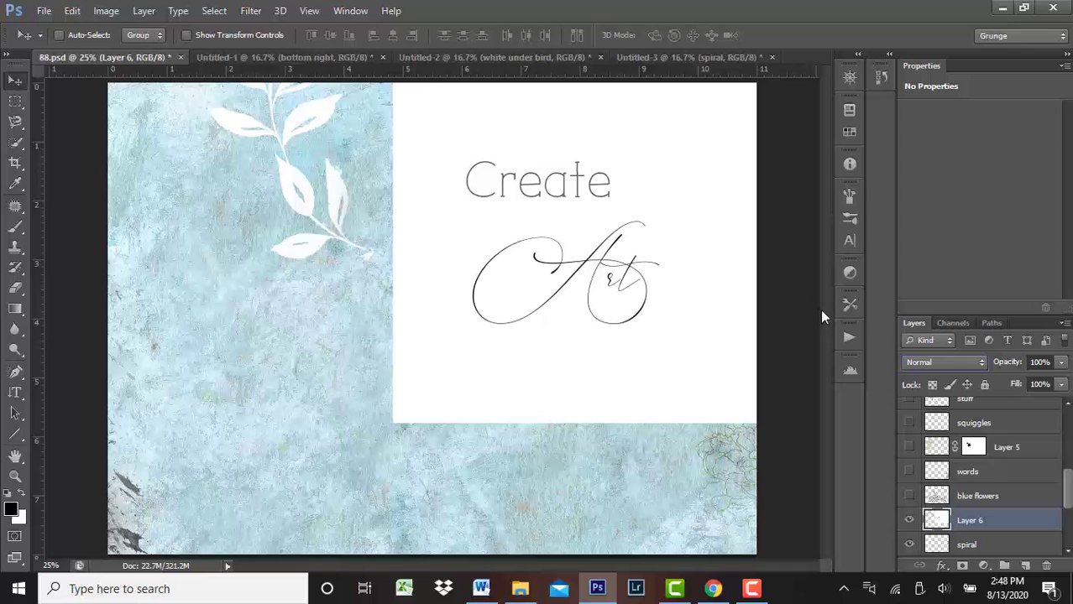
- Cycle Layer 6 through the blend modes from Dissolve to Screen and back to Multiply
{"action": "left_click", "coordinate": [944, 362]}
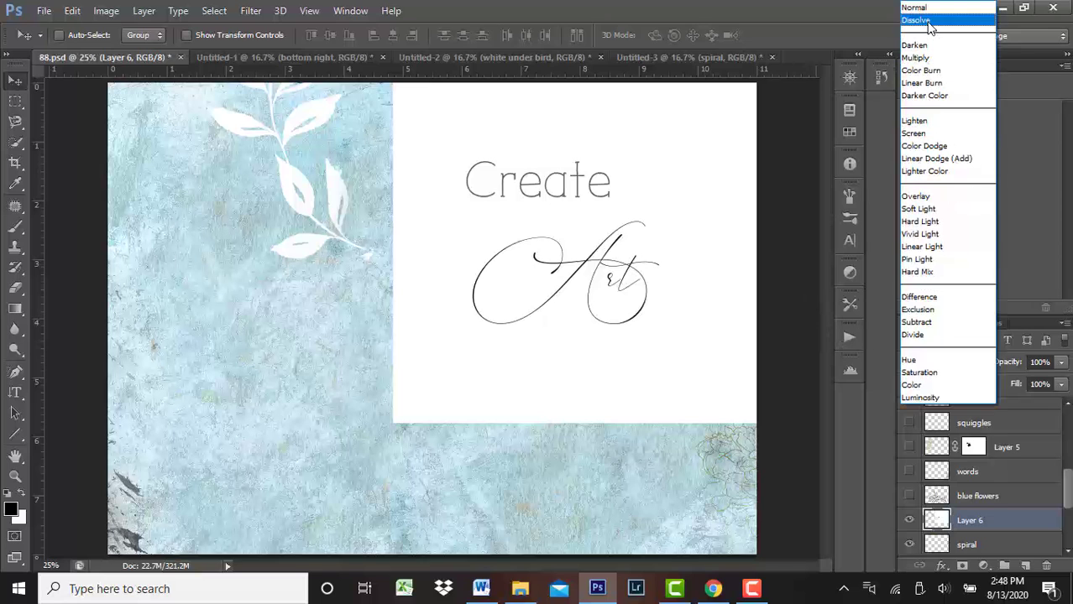
{"action": "left_click", "coordinate": [930, 21]}
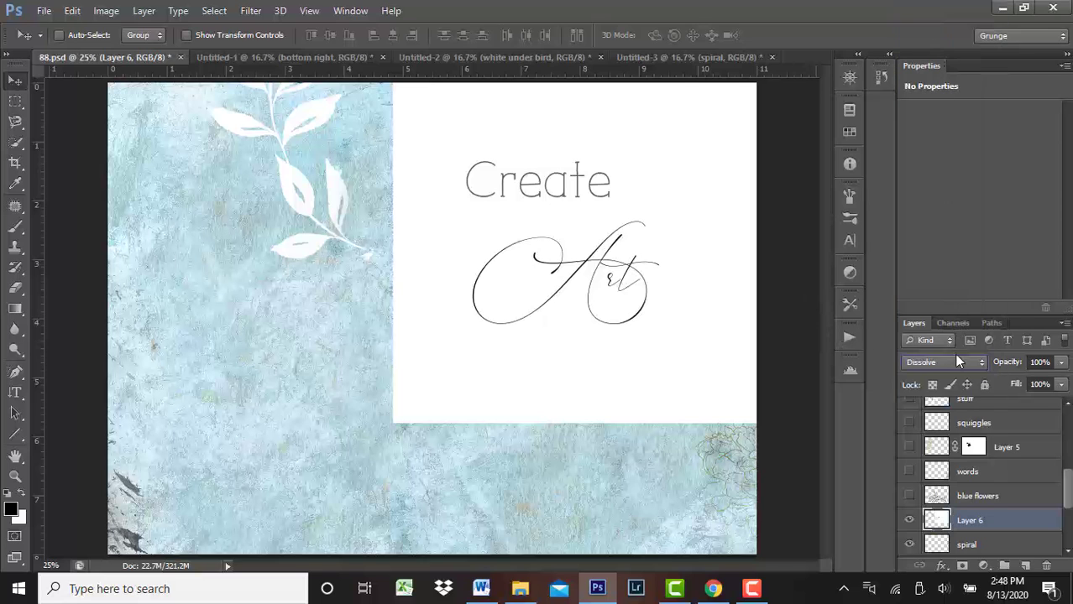
{"action": "key", "text": "Down"}
{"action": "key", "text": "Down"}
{"action": "key", "text": "Down"}
{"action": "key", "text": "Down"}
{"action": "key", "text": "Down"}
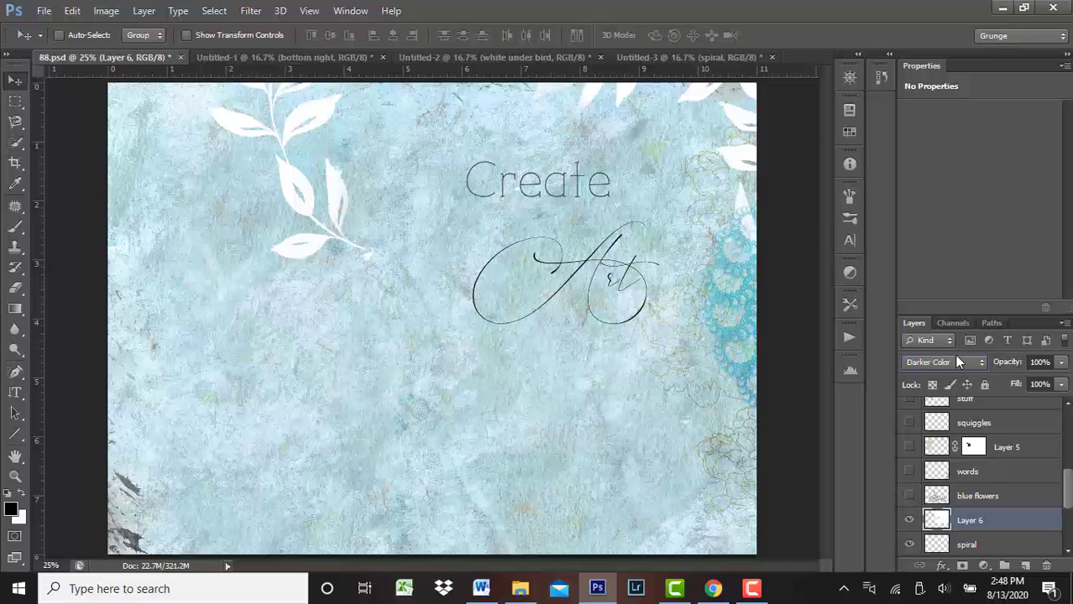
{"action": "key", "text": "Down"}
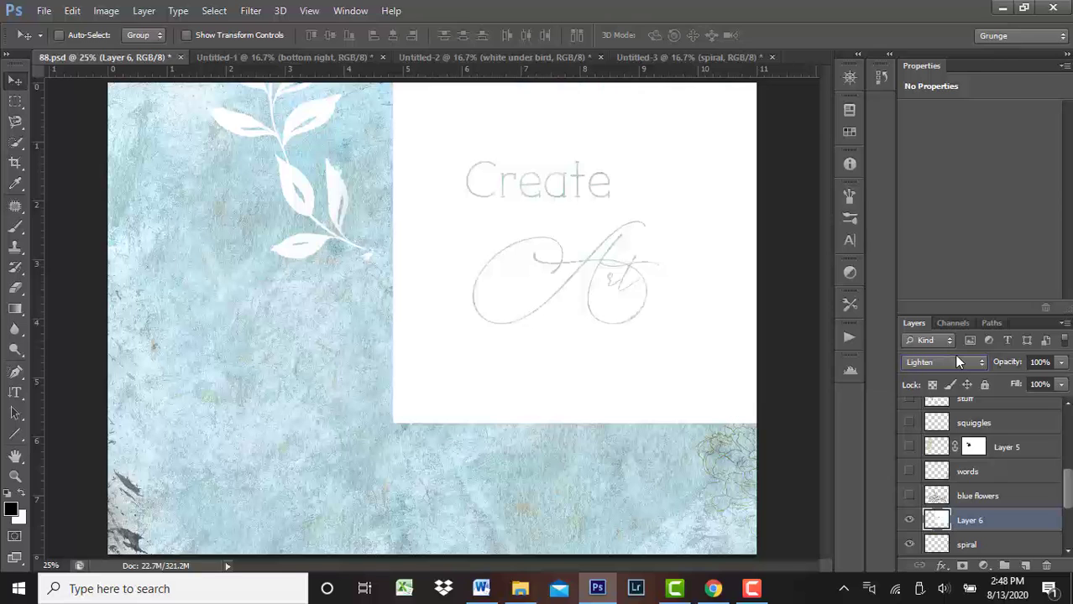
{"action": "key", "text": "Down"}
{"action": "key", "text": "Up"}
{"action": "key", "text": "Up"}
{"action": "key", "text": "Up"}
{"action": "key", "text": "Up"}
{"action": "key", "text": "Up"}
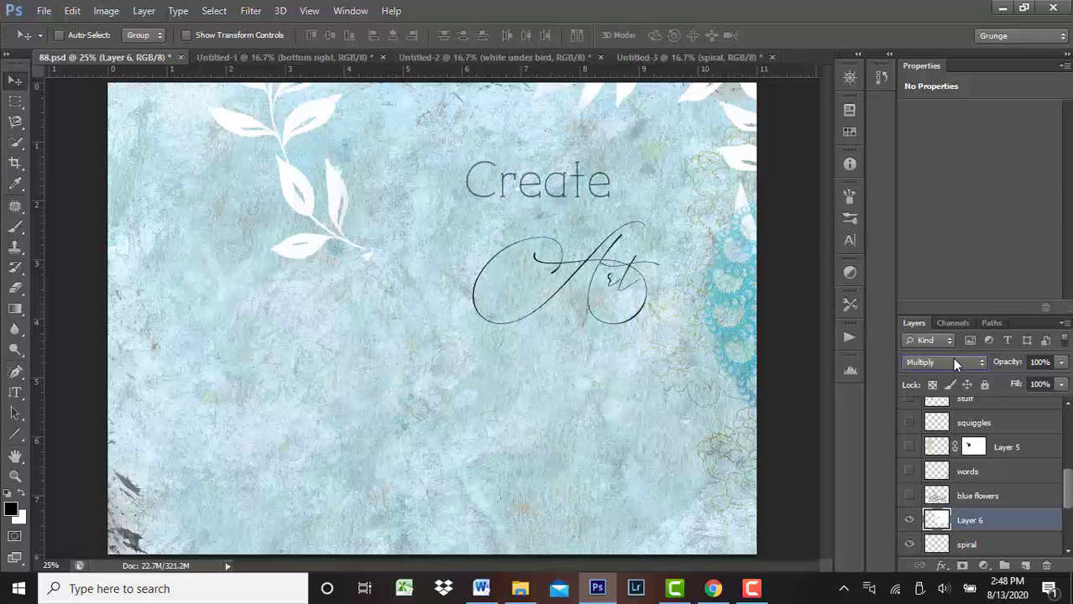
- Set Layer 6's blend mode to Darken and lower its opacity to 72%
{"action": "left_click", "coordinate": [952, 358]}
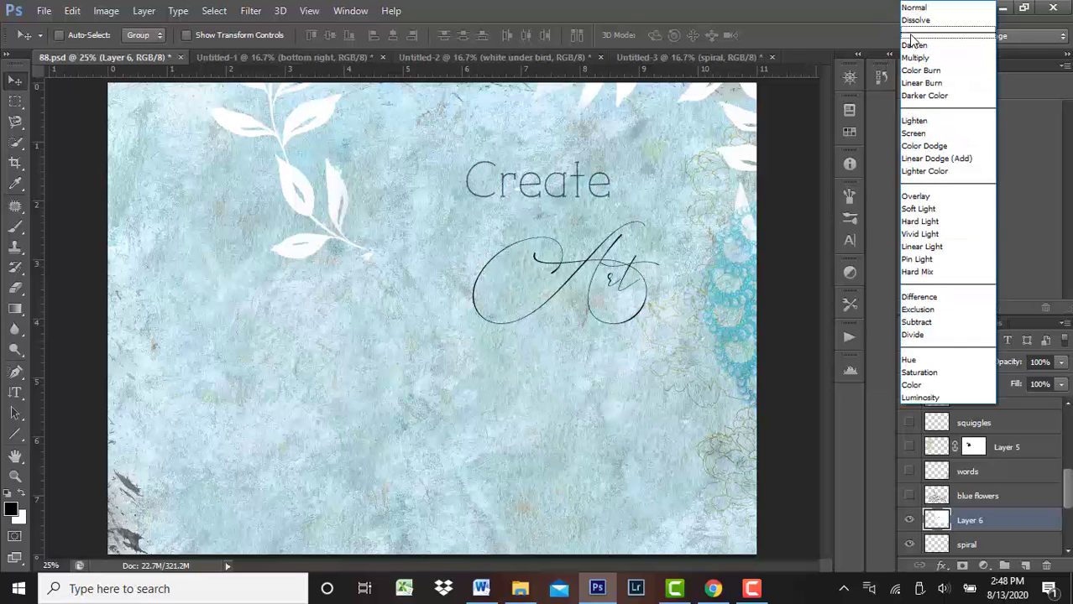
{"action": "left_click", "coordinate": [913, 45]}
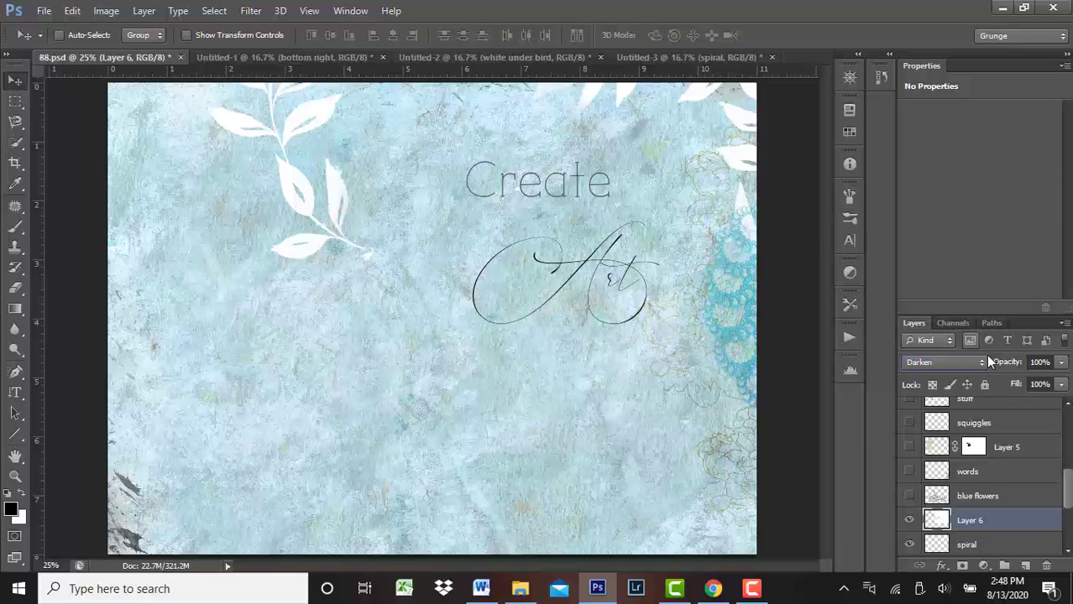
{"action": "left_click_drag", "start_coordinate": [1017, 367], "coordinate": [995, 371]}
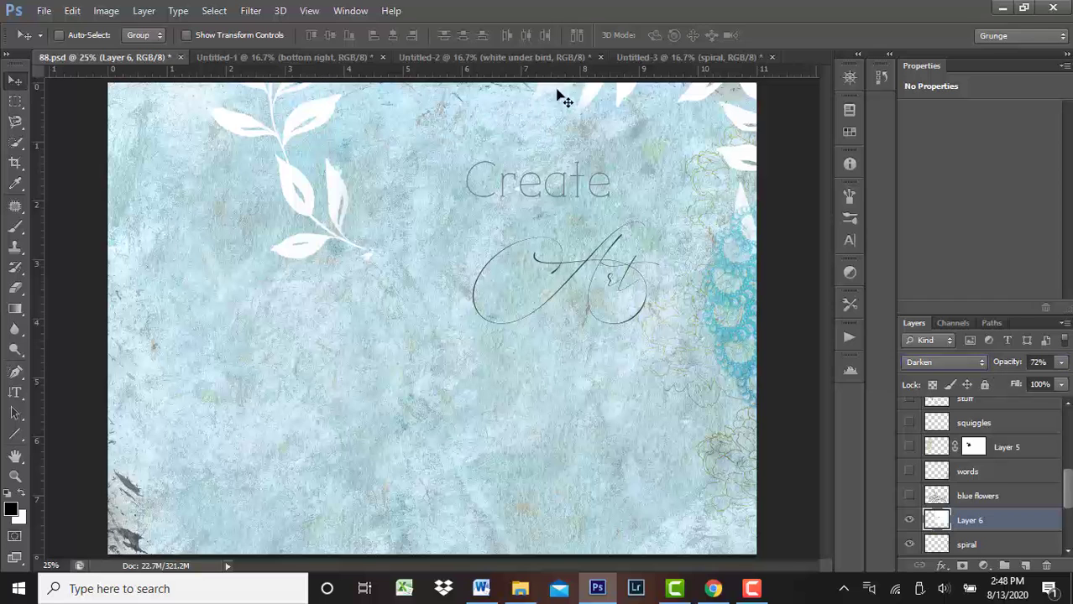
- Check the lettering layer's opacity in Untitled-3, and set Layer 6's opacity to 57% in 88.psd
{"action": "left_click", "coordinate": [704, 58]}
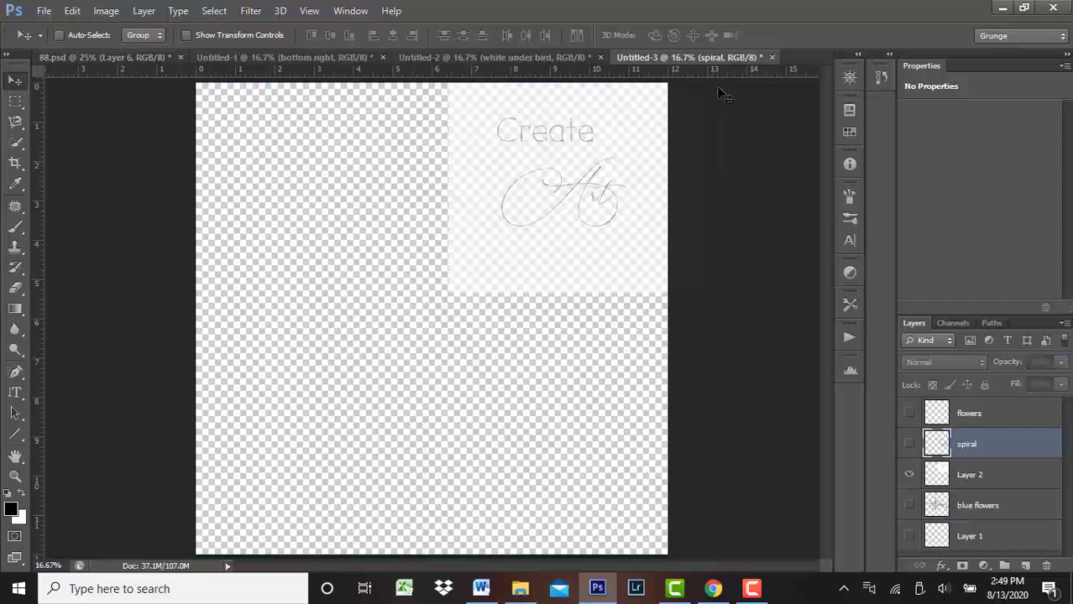
{"action": "left_click", "coordinate": [909, 445]}
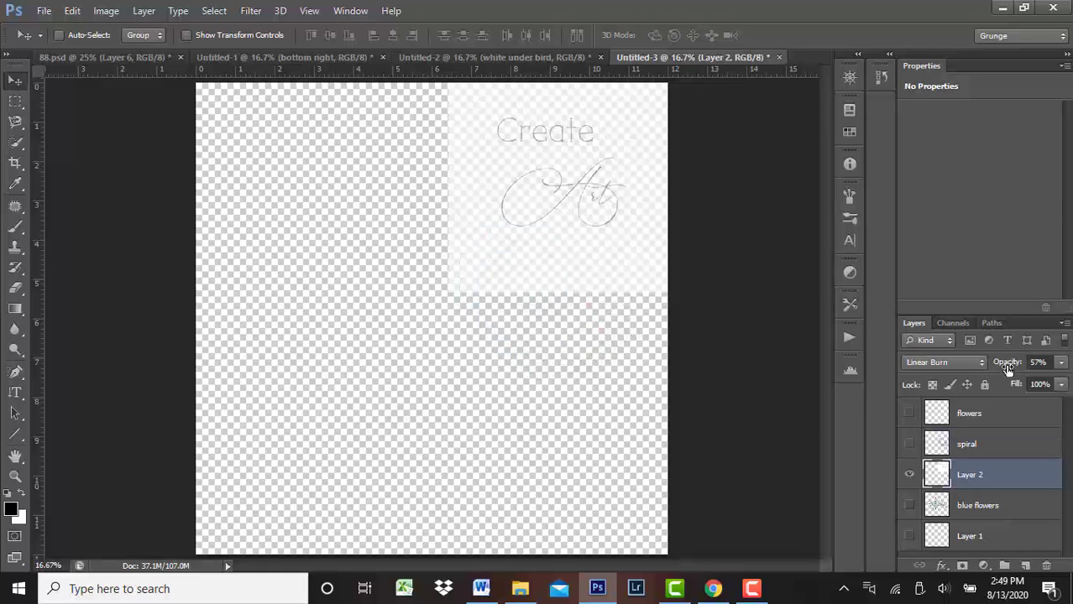
{"action": "left_click", "coordinate": [134, 57]}
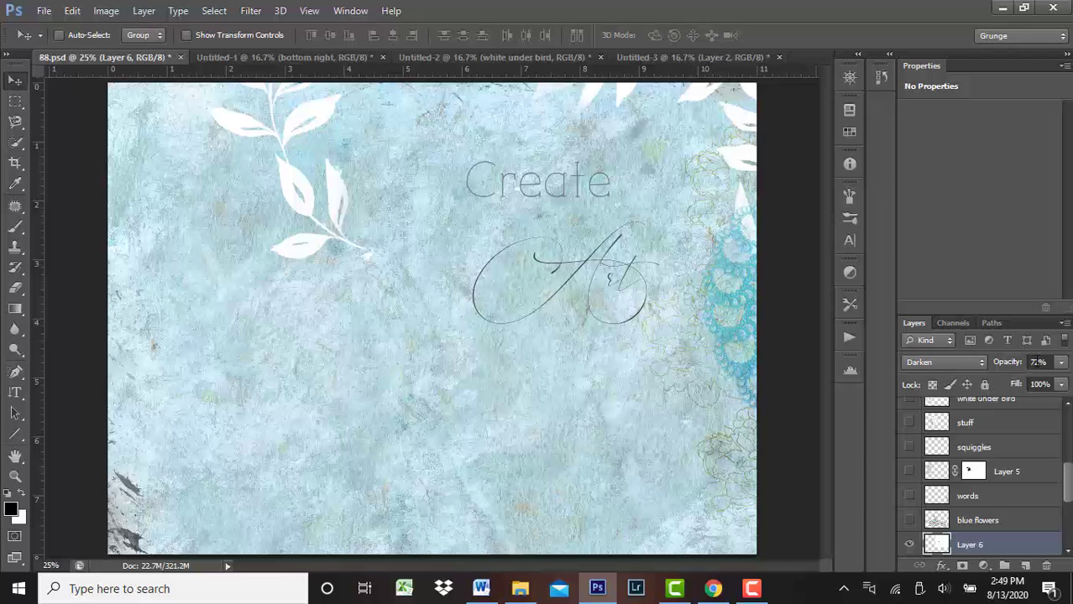
{"action": "left_click_drag", "start_coordinate": [1051, 361], "coordinate": [1016, 368]}
{"action": "type", "text": "57"}
{"action": "key", "text": "Return"}
- Turn on and select the blue flowers layer, and switch its blend mode to Normal and back to Linear Burn
{"action": "left_click", "coordinate": [911, 521]}
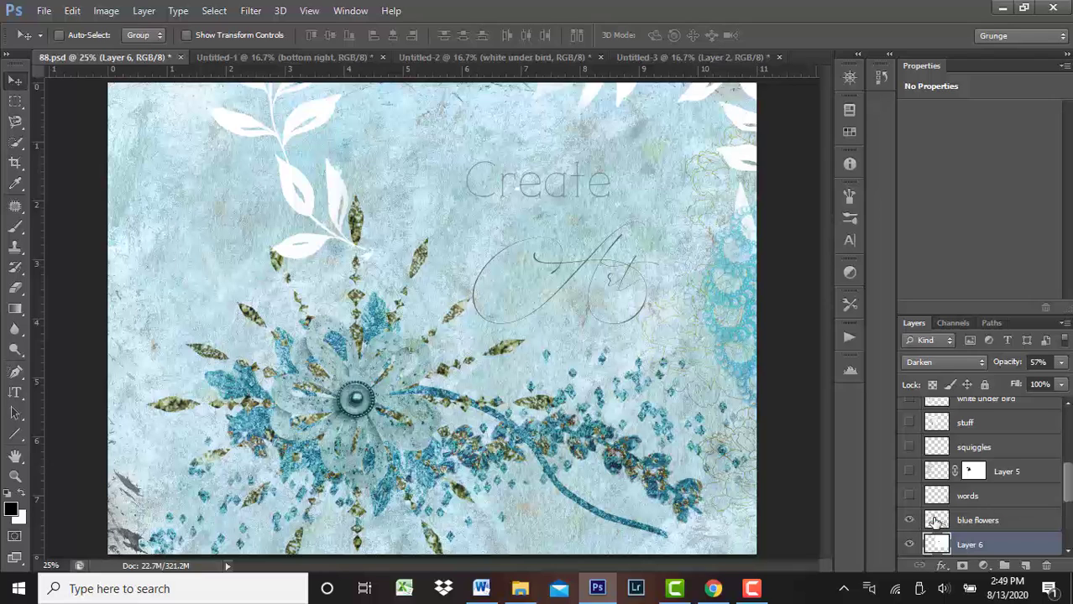
{"action": "left_click", "coordinate": [935, 522]}
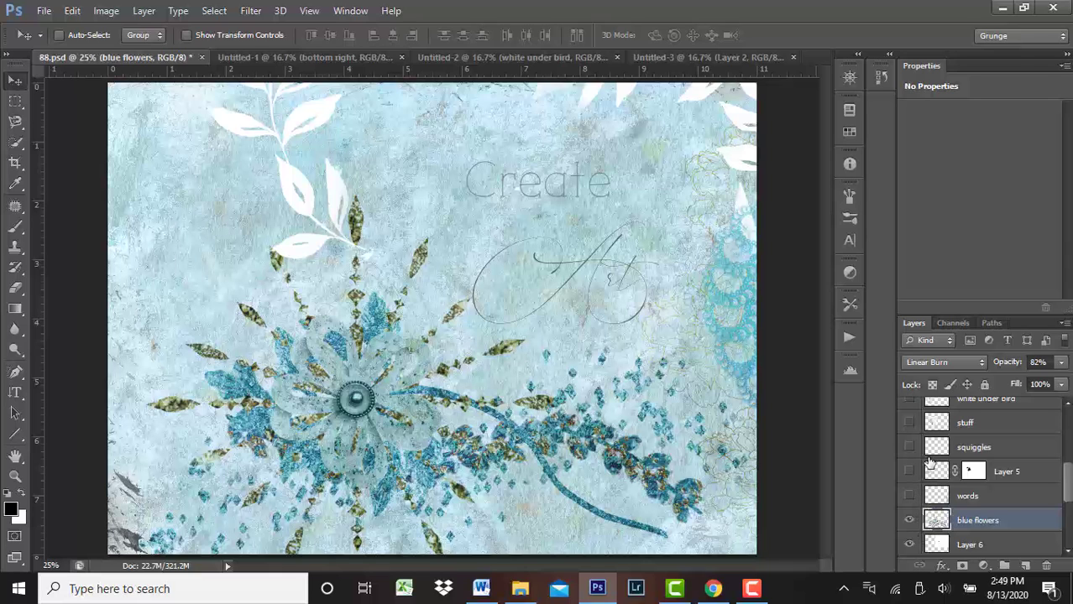
{"action": "left_click", "coordinate": [962, 364]}
{"action": "left_click", "coordinate": [923, 8]}
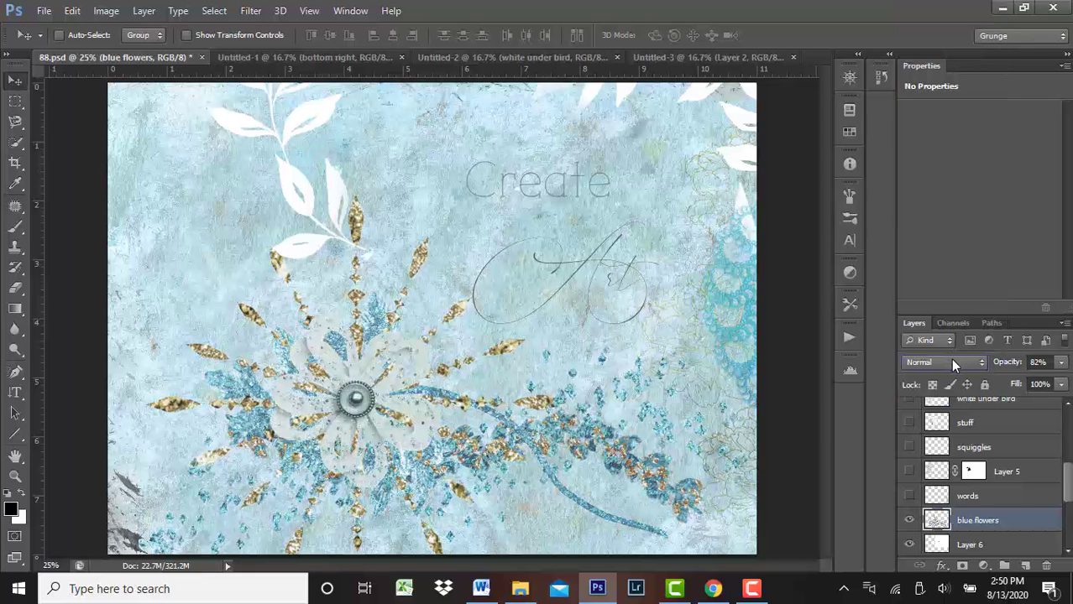
{"action": "left_click", "coordinate": [950, 358]}
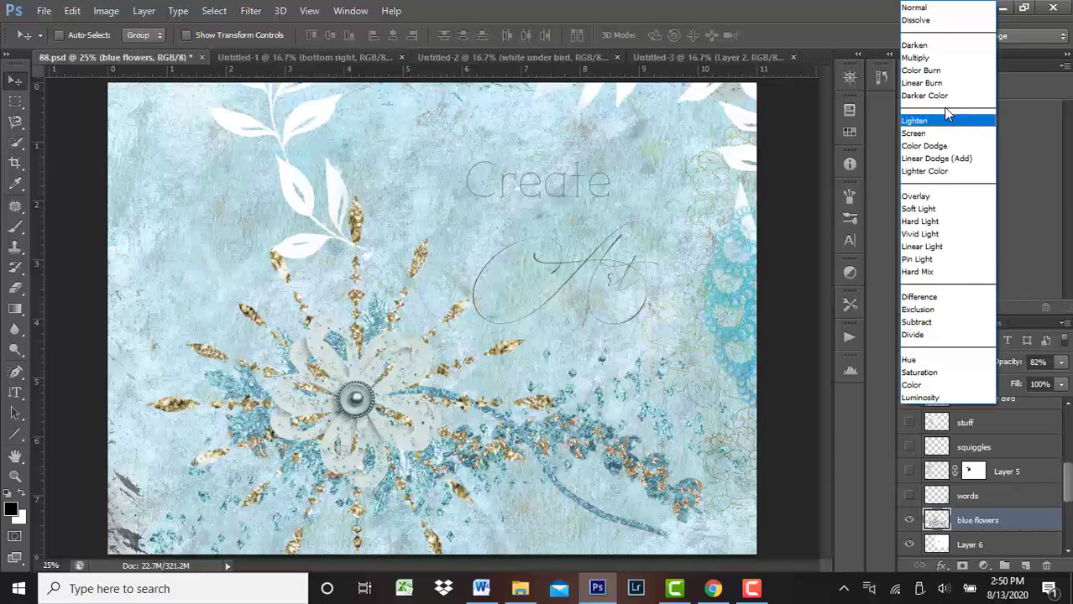
{"action": "left_click", "coordinate": [947, 84]}
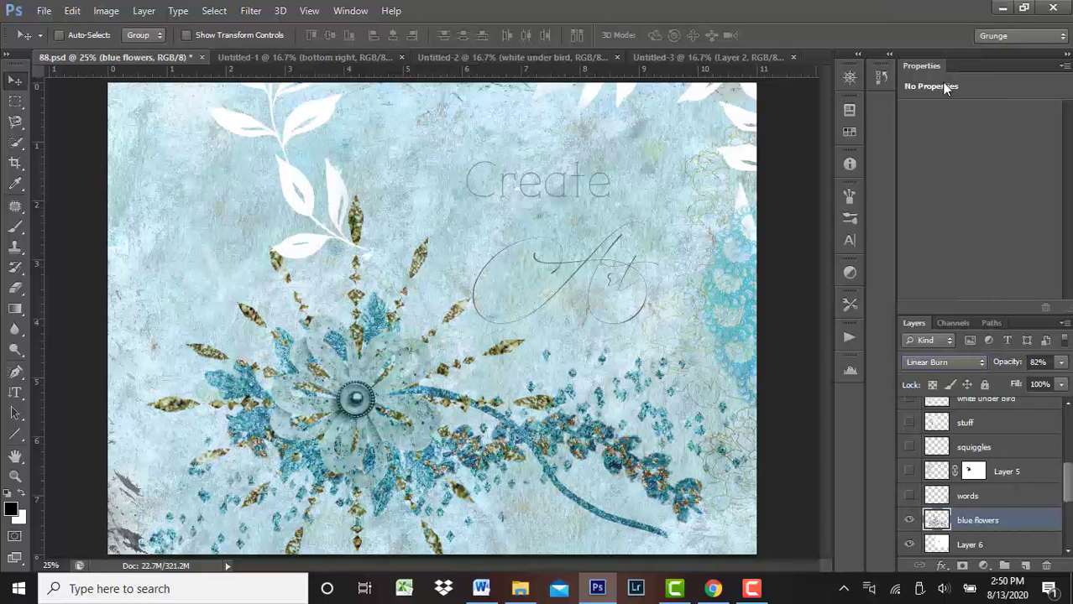
- Turn on and select the words layer, view its source in Untitled-1, and return to 88.psd
{"action": "scroll", "coordinate": [908, 521], "scroll_direction": "up", "scroll_amount": 1}
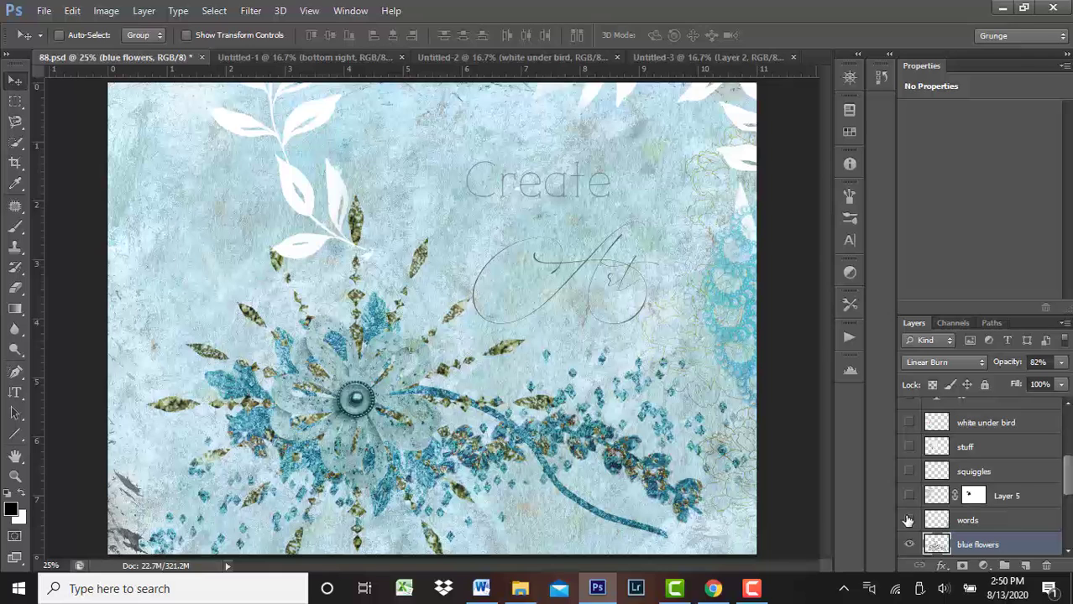
{"action": "left_click", "coordinate": [907, 521]}
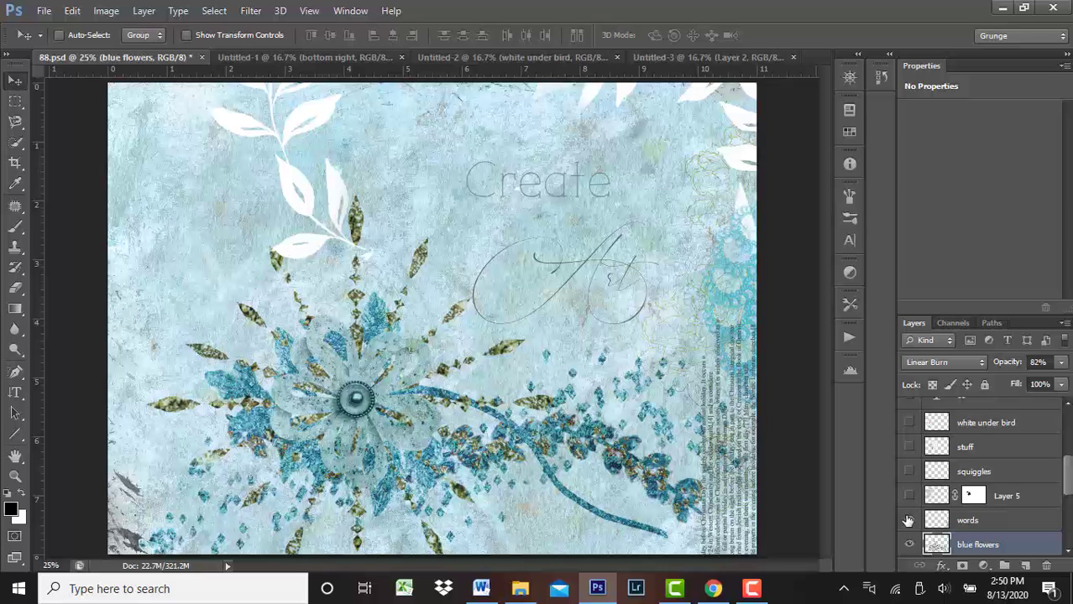
{"action": "left_click", "coordinate": [940, 522]}
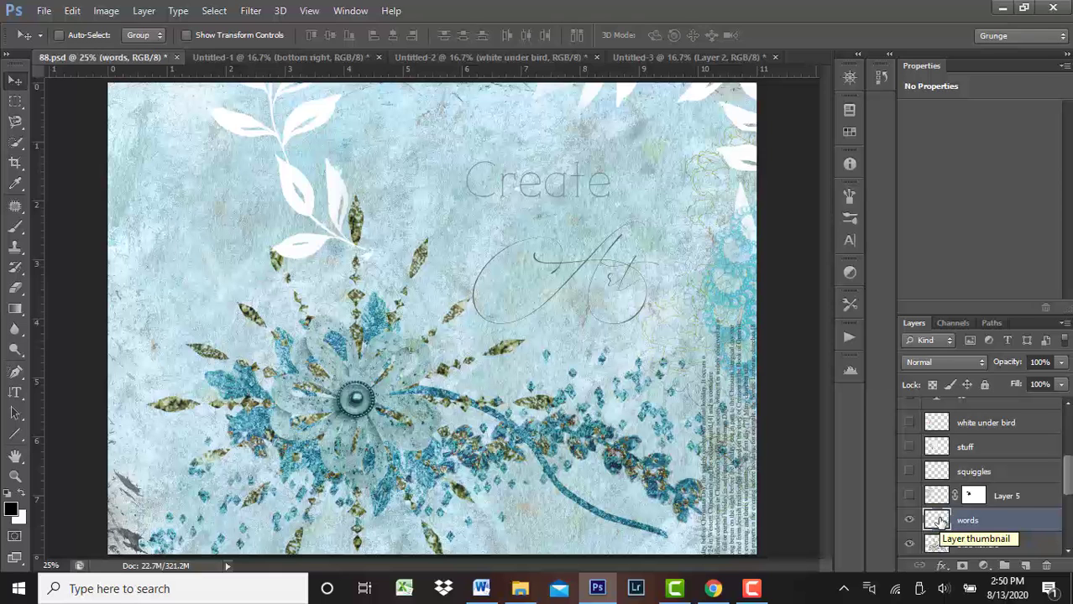
{"action": "key", "text": "ctrl+Tab"}
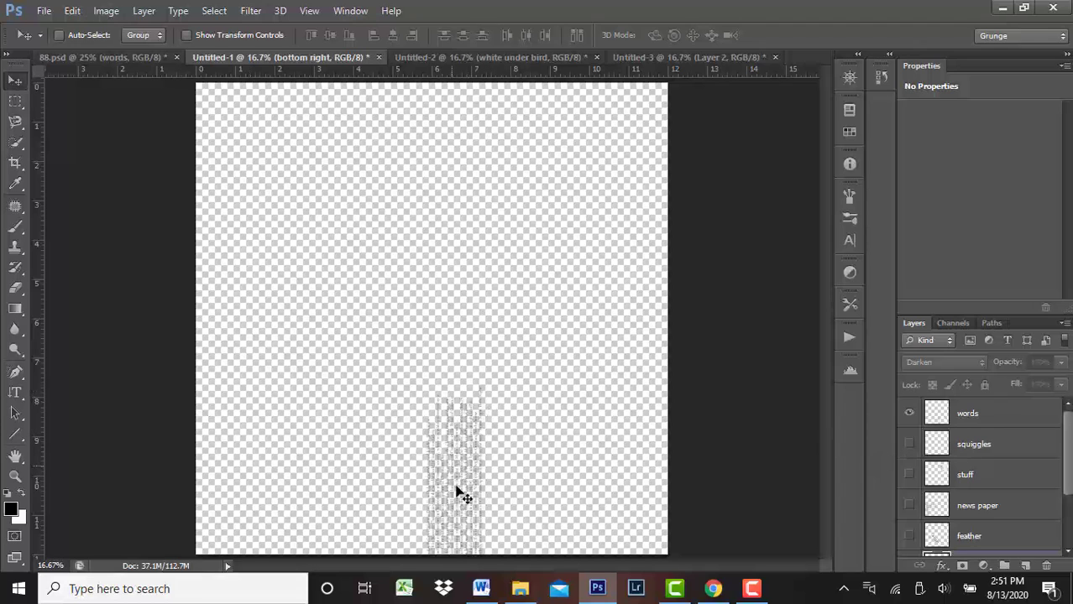
{"action": "left_click", "coordinate": [135, 53]}
- Turn on Layer 5 in 88.psd, and toggle the matching Layer 1 mask off and on in Untitled-2
{"action": "left_click", "coordinate": [909, 522]}
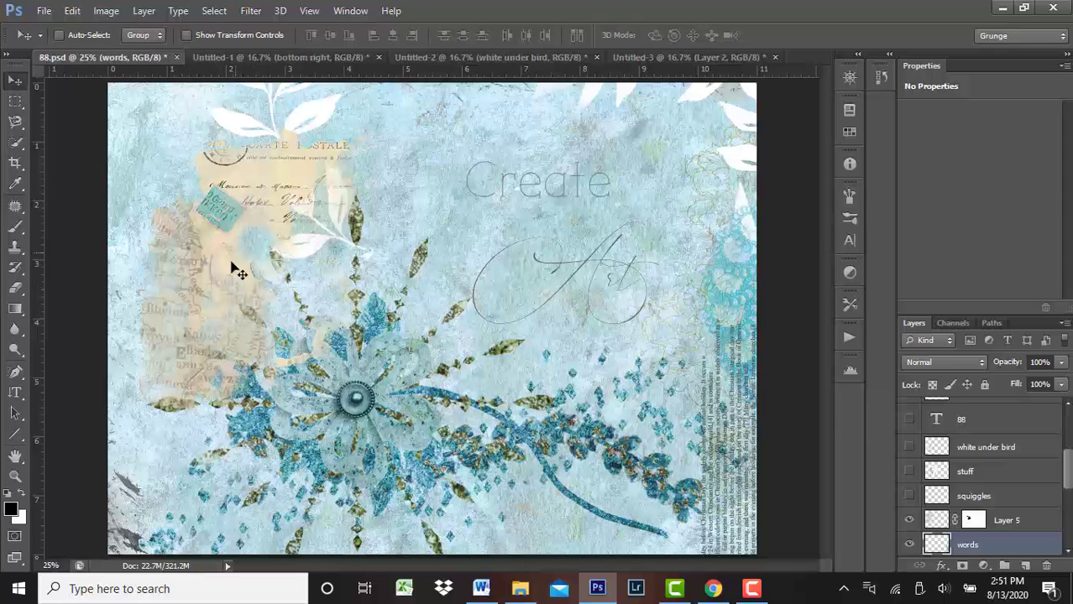
{"action": "left_click", "coordinate": [479, 59]}
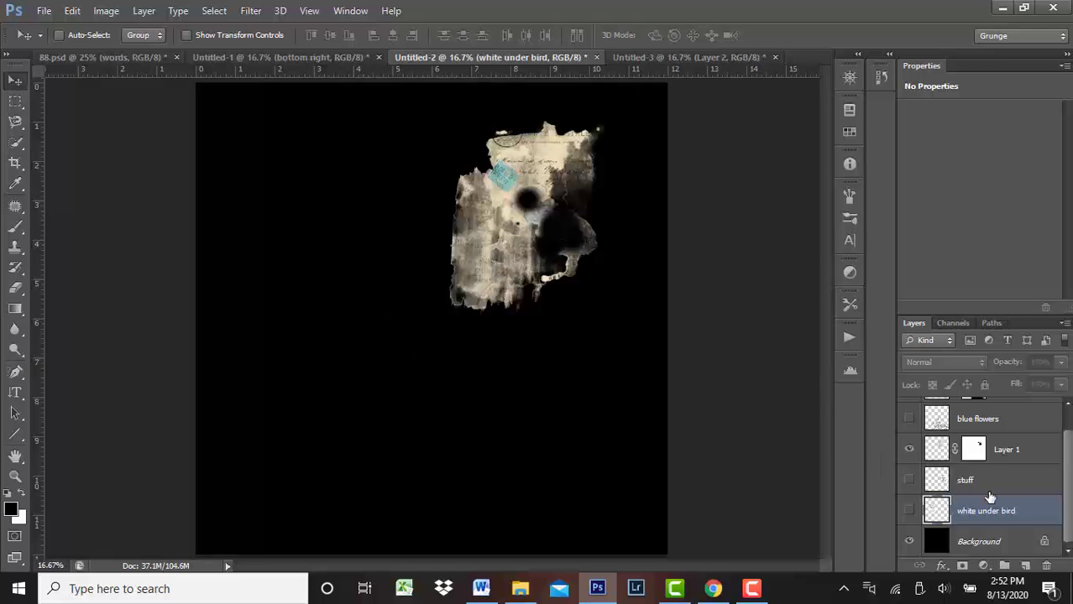
{"action": "left_click", "coordinate": [974, 451]}
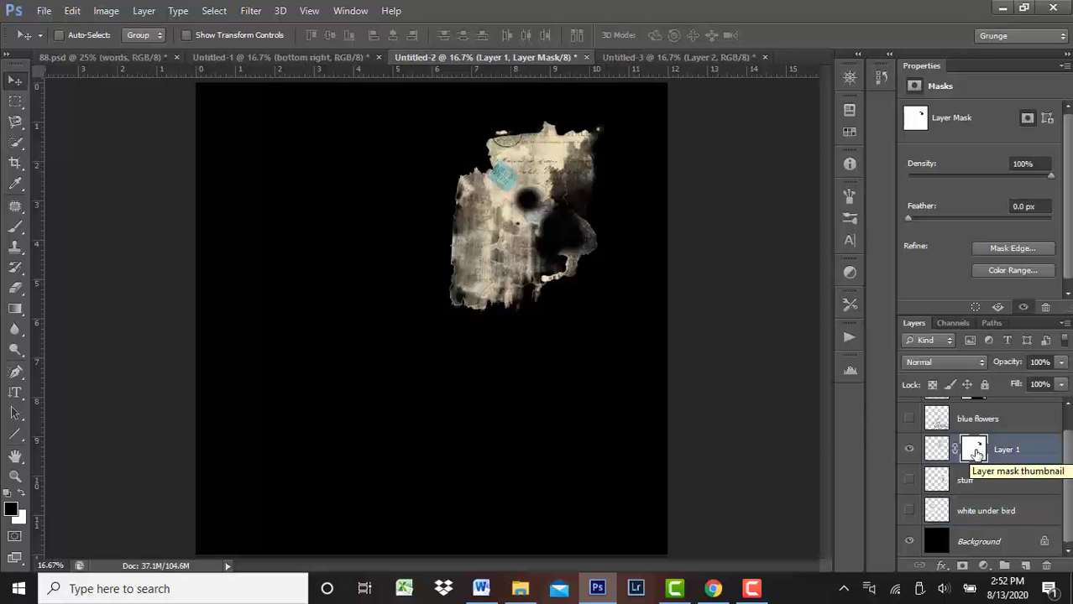
{"action": "left_click", "coordinate": [975, 451], "text": "shift"}
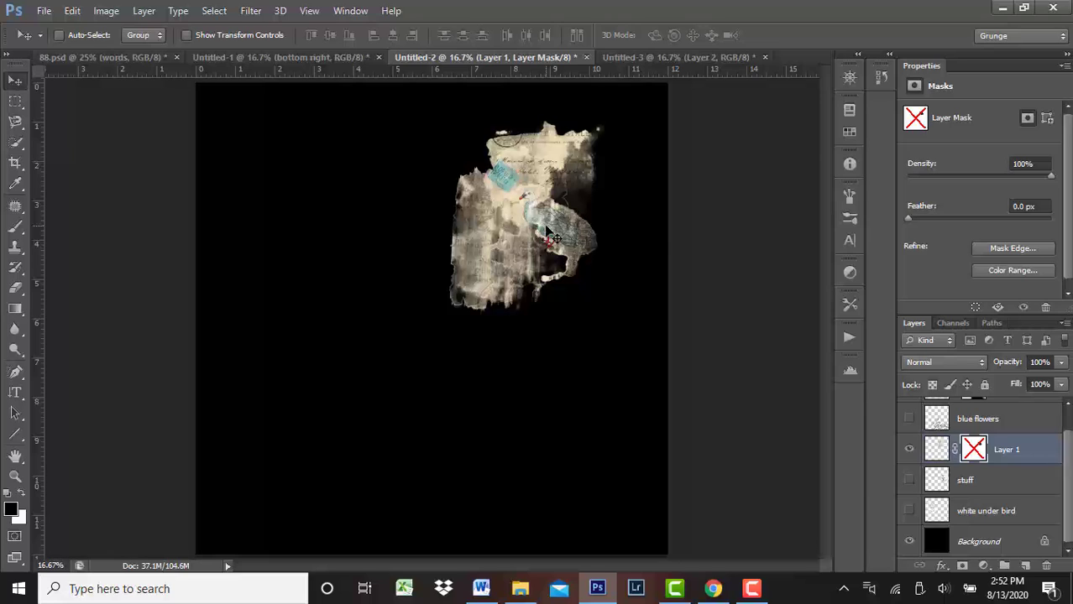
{"action": "left_click", "coordinate": [976, 450], "text": "shift"}
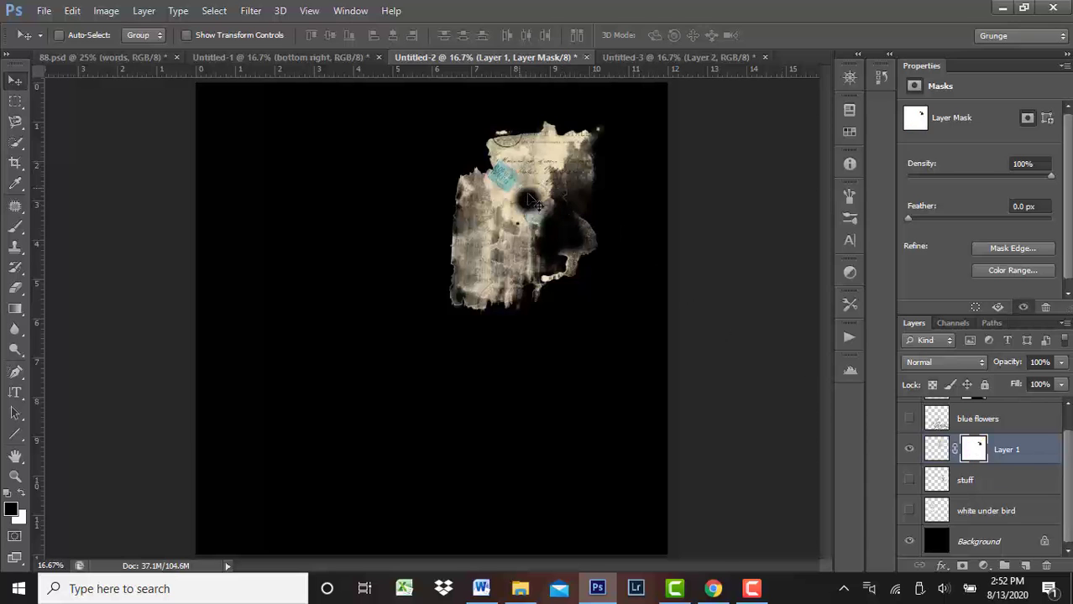
{"action": "left_click", "coordinate": [94, 57]}
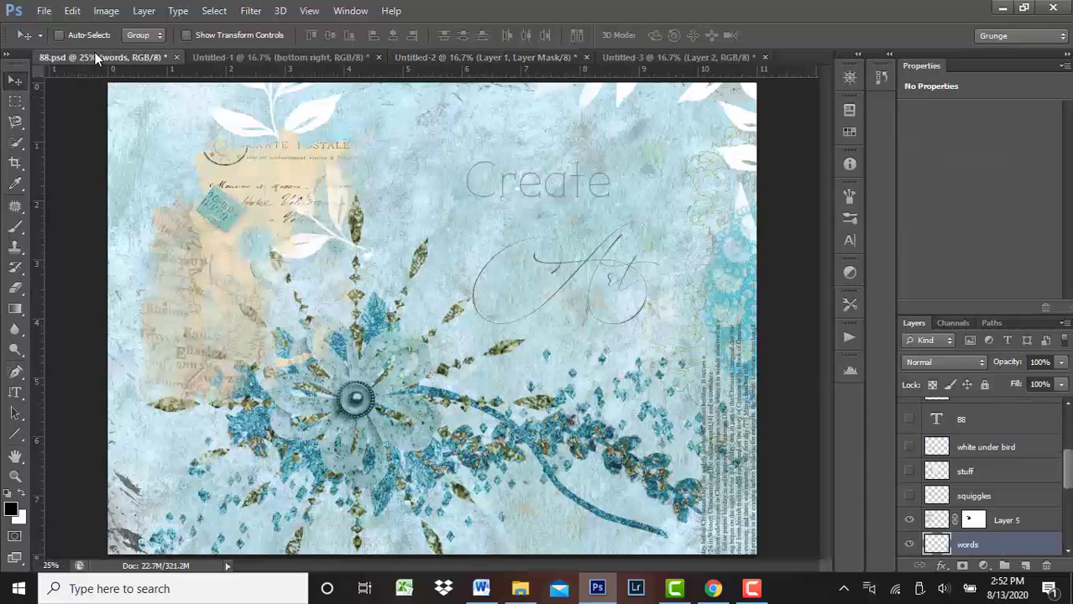
- Turn on the squiggles and stuff layers in 88.psd, and compare the stuff layer with its source artwork in Untitled-1
{"action": "left_click", "coordinate": [910, 496]}
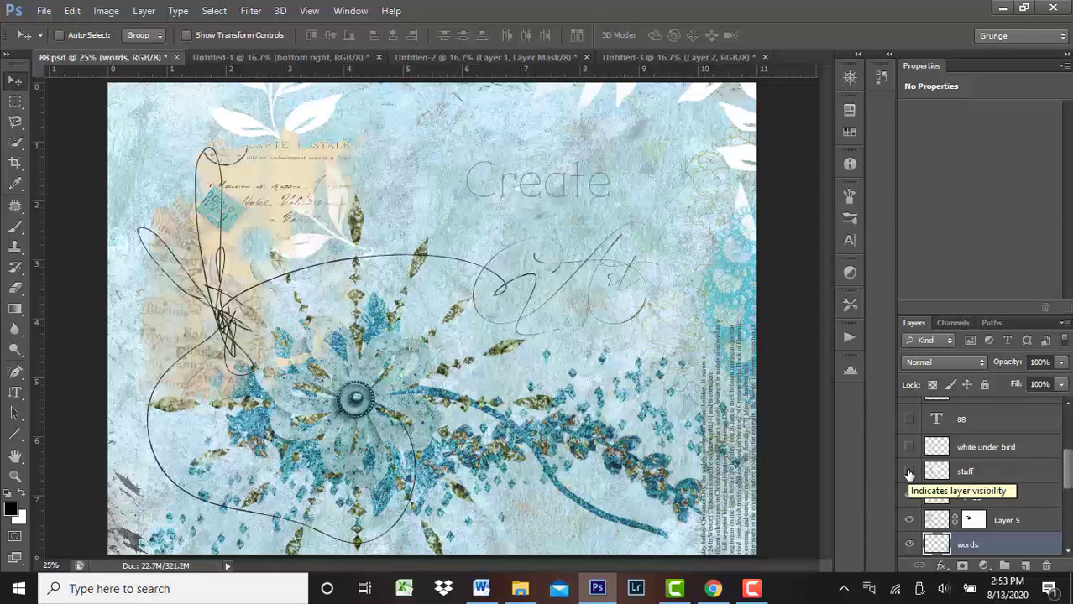
{"action": "left_click", "coordinate": [909, 472]}
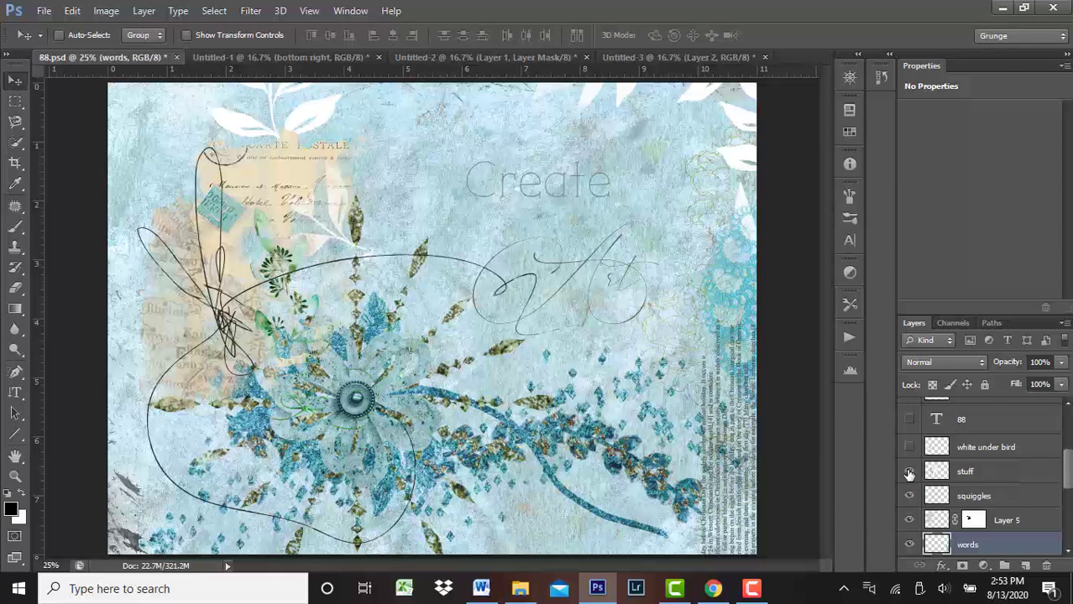
{"action": "left_click", "coordinate": [908, 473]}
{"action": "left_click", "coordinate": [909, 474]}
{"action": "left_click", "coordinate": [352, 57]}
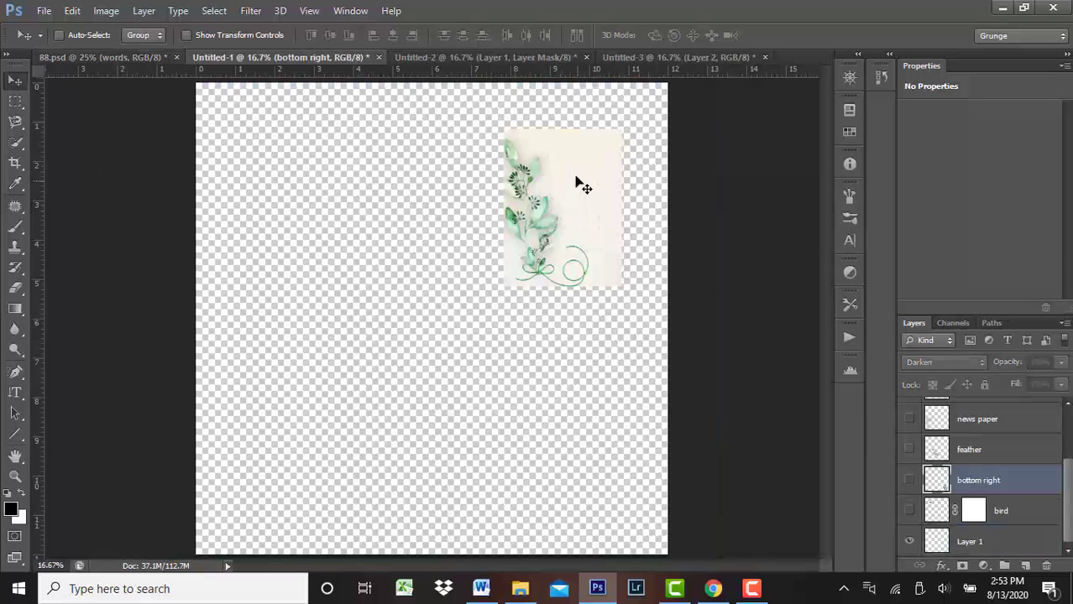
{"action": "left_click", "coordinate": [115, 59]}
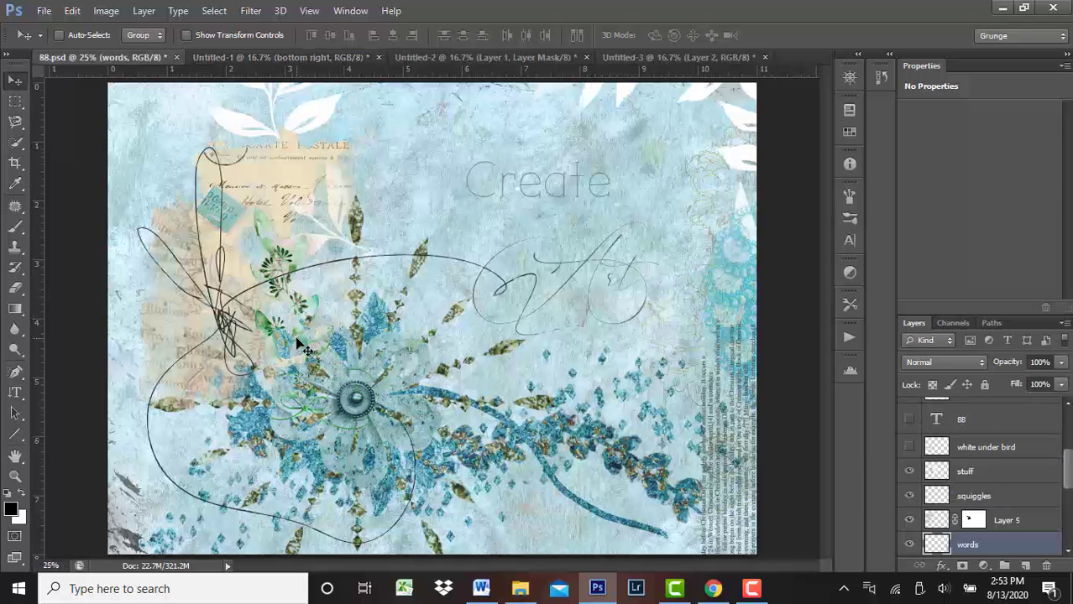
- Select the stuff layer and compare its Normal blend mode with Darker Color, leaving Darker Color applied
{"action": "left_click", "coordinate": [965, 471]}
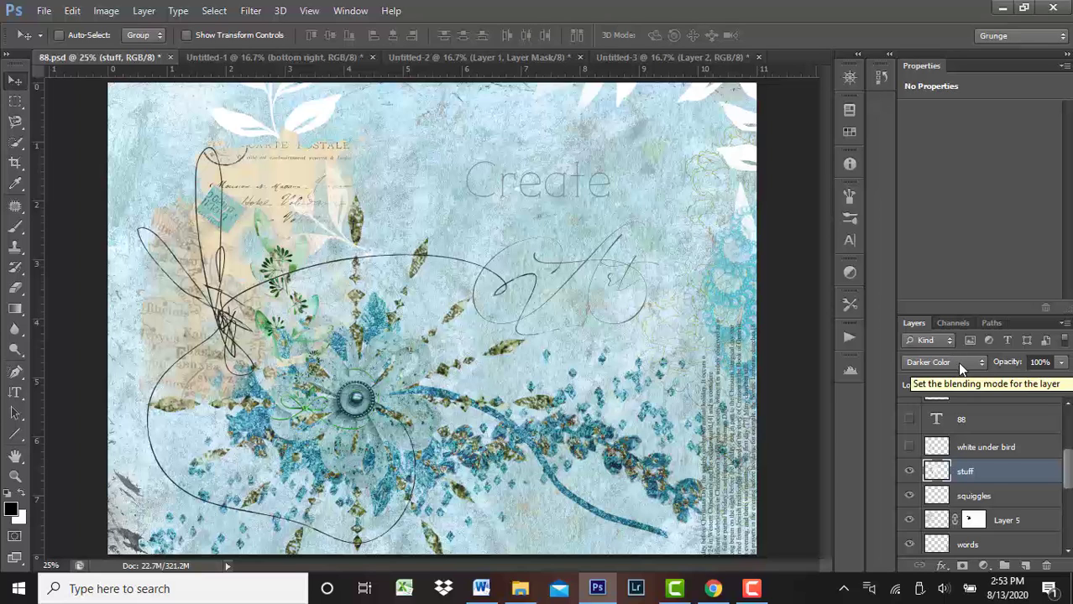
{"action": "left_click", "coordinate": [959, 367]}
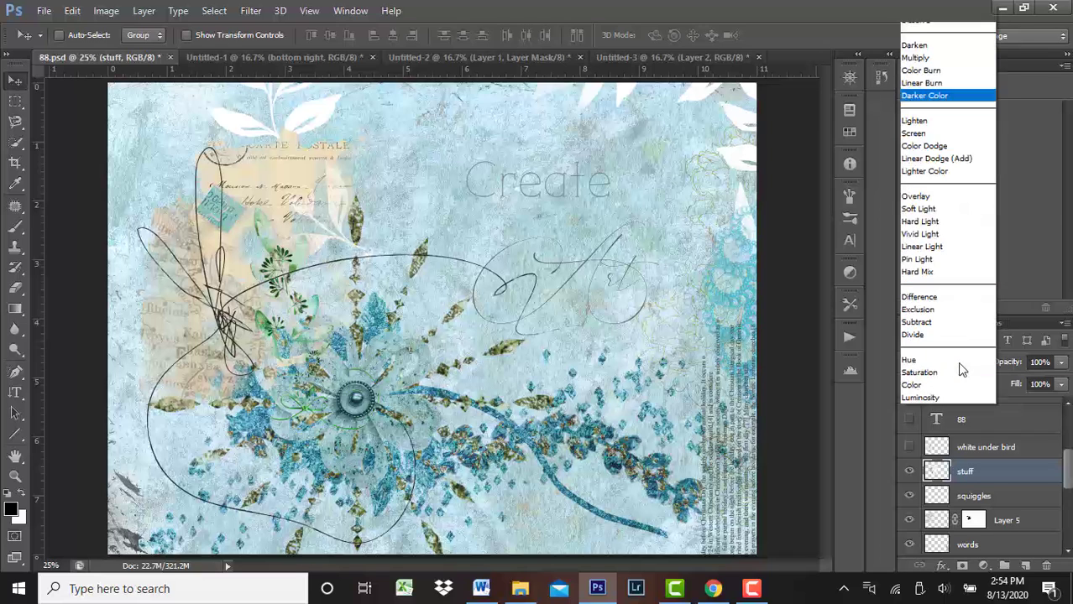
{"action": "left_click", "coordinate": [981, 10]}
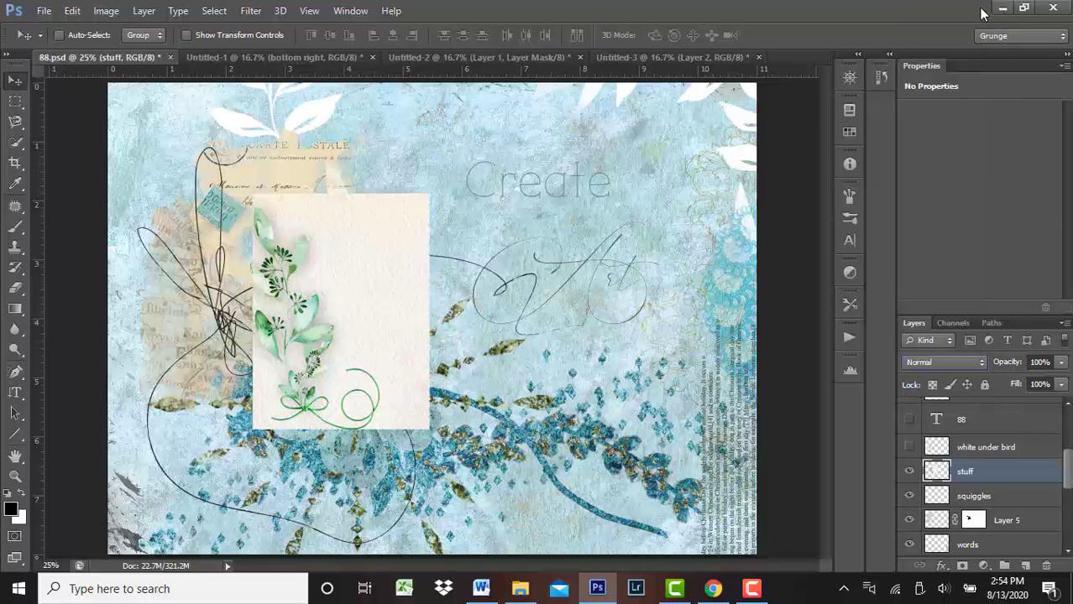
{"action": "left_click", "coordinate": [943, 362]}
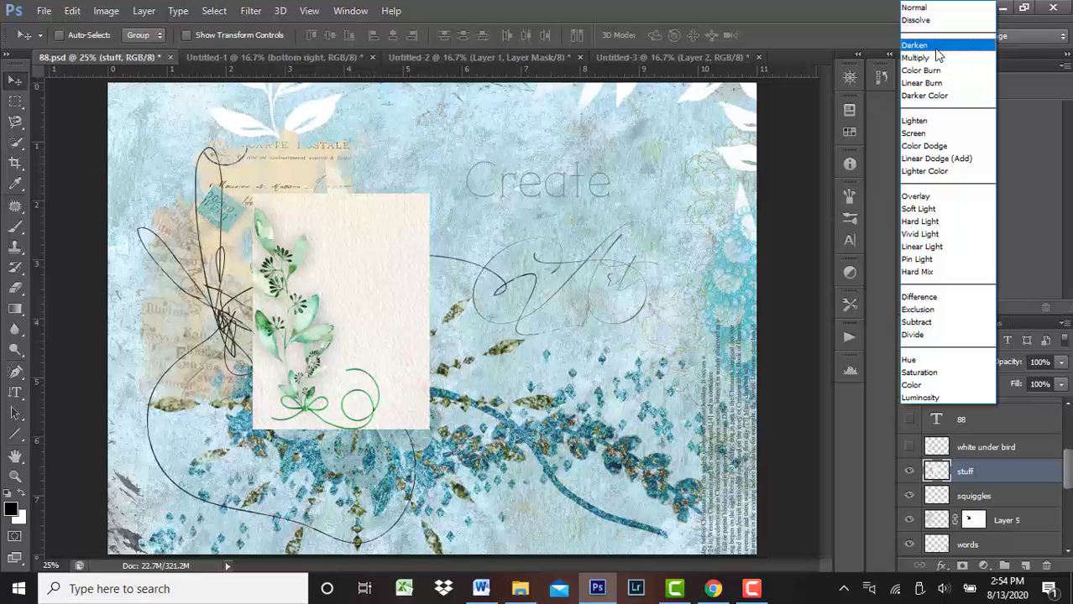
{"action": "left_click", "coordinate": [930, 95]}
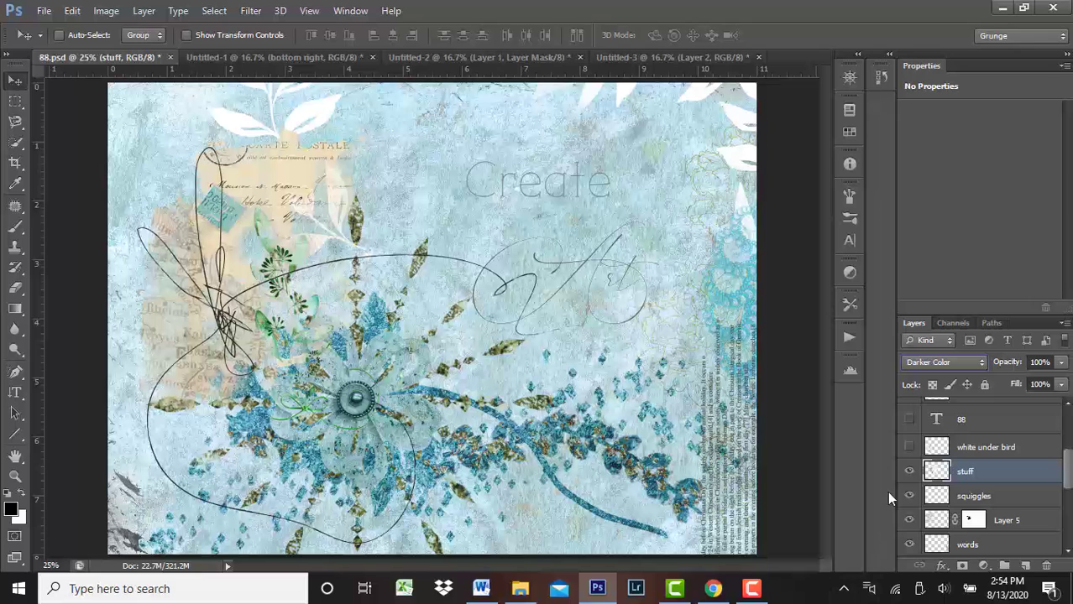
- Turn on the white under bird layer in 88.psd, view its source artwork in Untitled-2, and return to 88.psd
{"action": "scroll", "coordinate": [905, 455], "scroll_direction": "up", "scroll_amount": 3}
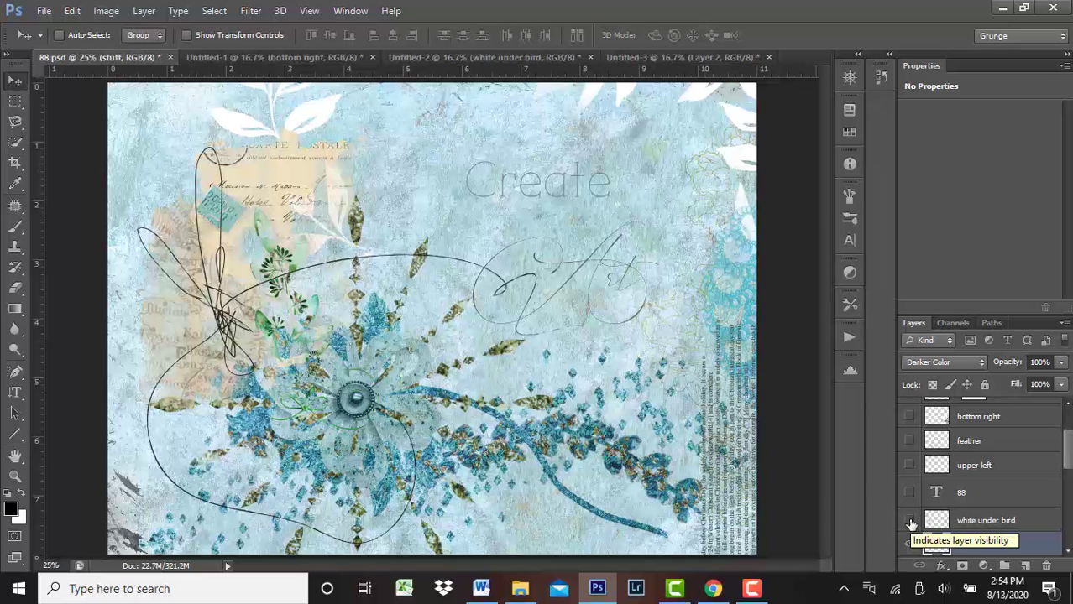
{"action": "left_click", "coordinate": [910, 521]}
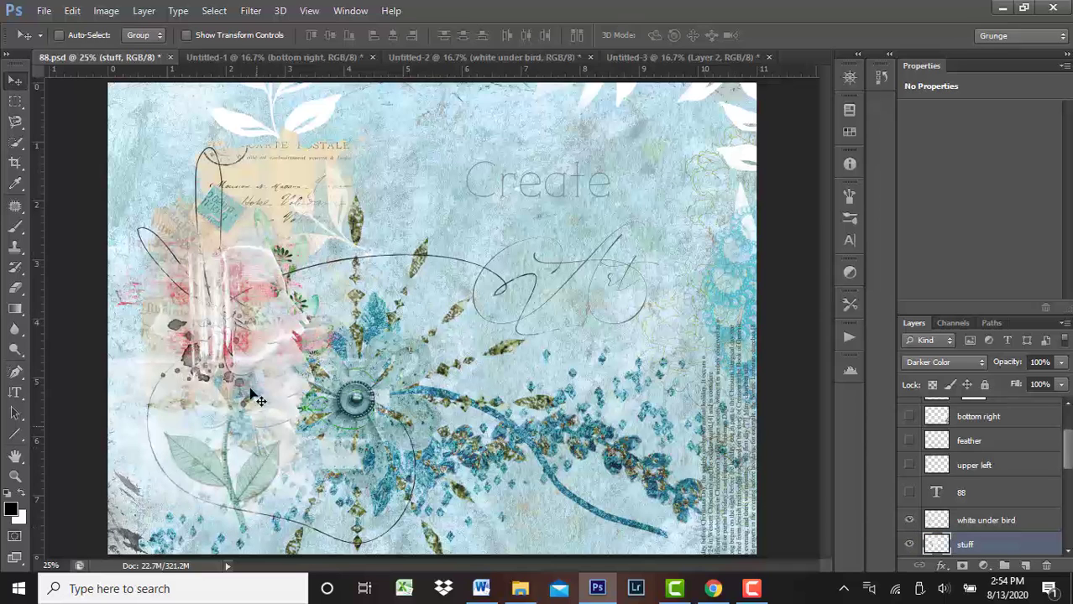
{"action": "left_click", "coordinate": [458, 56]}
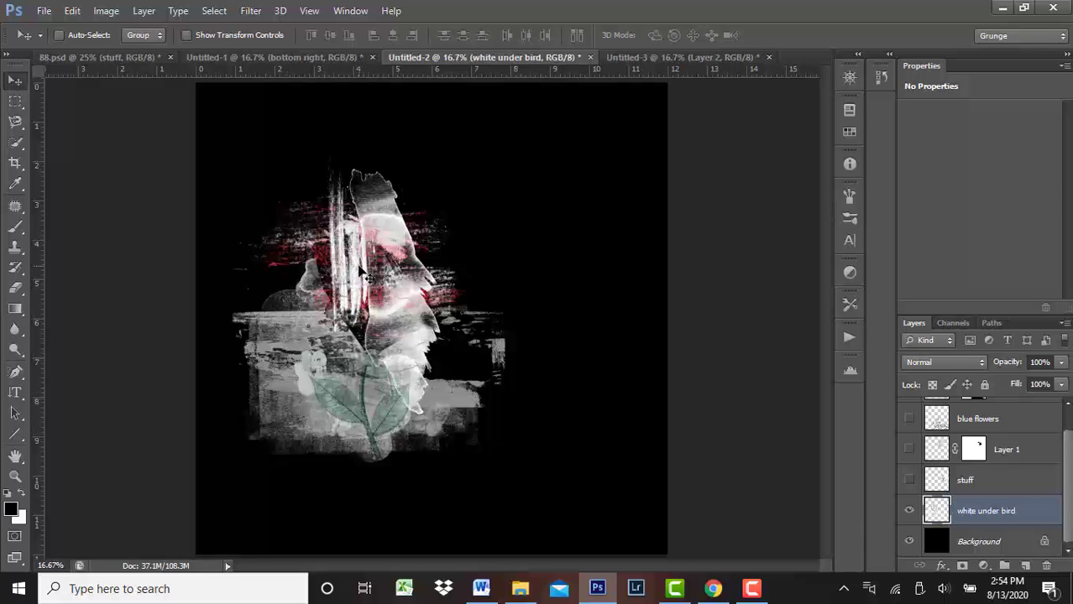
{"action": "left_click", "coordinate": [160, 61]}
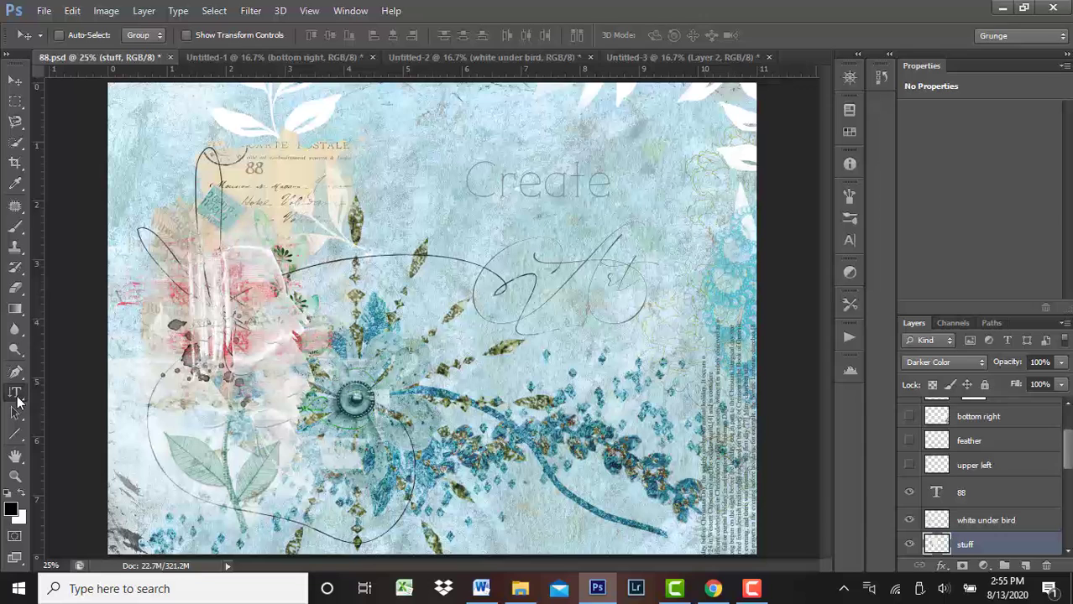
- Activate the Horizontal Type tool, as used for the 88 text layer
{"action": "right_click", "coordinate": [17, 401]}
{"action": "left_click", "coordinate": [88, 392]}
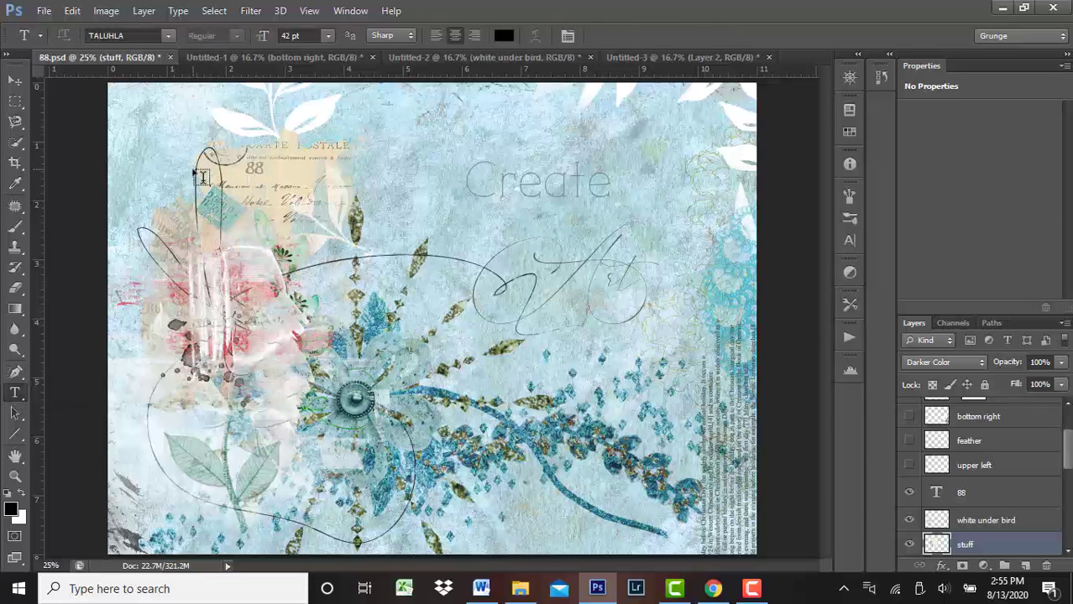
- Select and turn on the upper left layer, view its news paper source in Untitled-1, and return to 88.psd
{"action": "left_click", "coordinate": [962, 467]}
{"action": "left_click", "coordinate": [909, 466]}
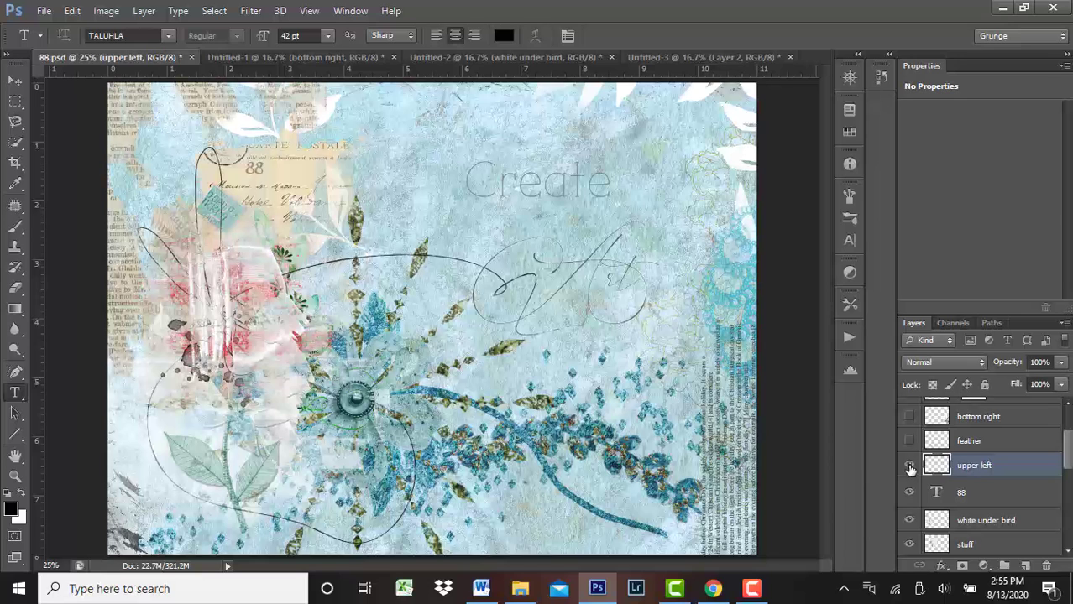
{"action": "left_click", "coordinate": [909, 467]}
{"action": "left_click", "coordinate": [336, 55]}
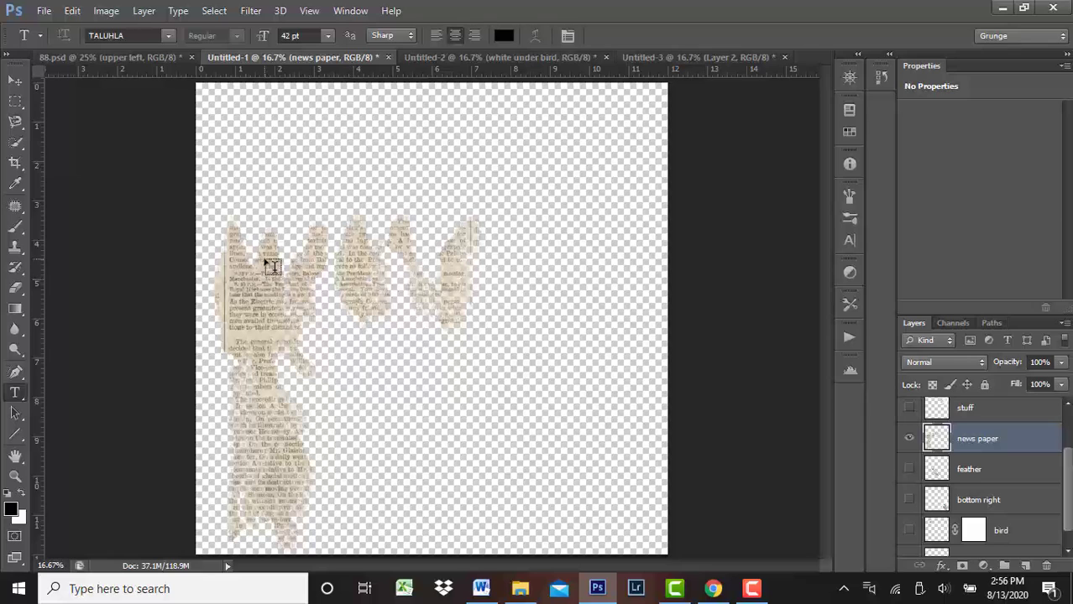
{"action": "key", "text": "z"}
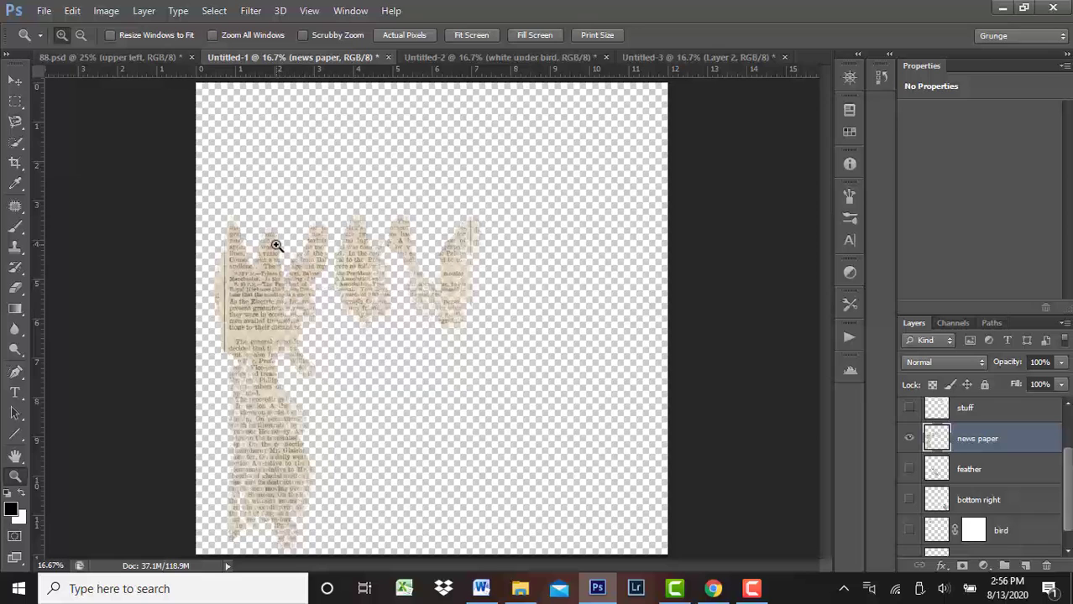
{"action": "left_click", "coordinate": [164, 56]}
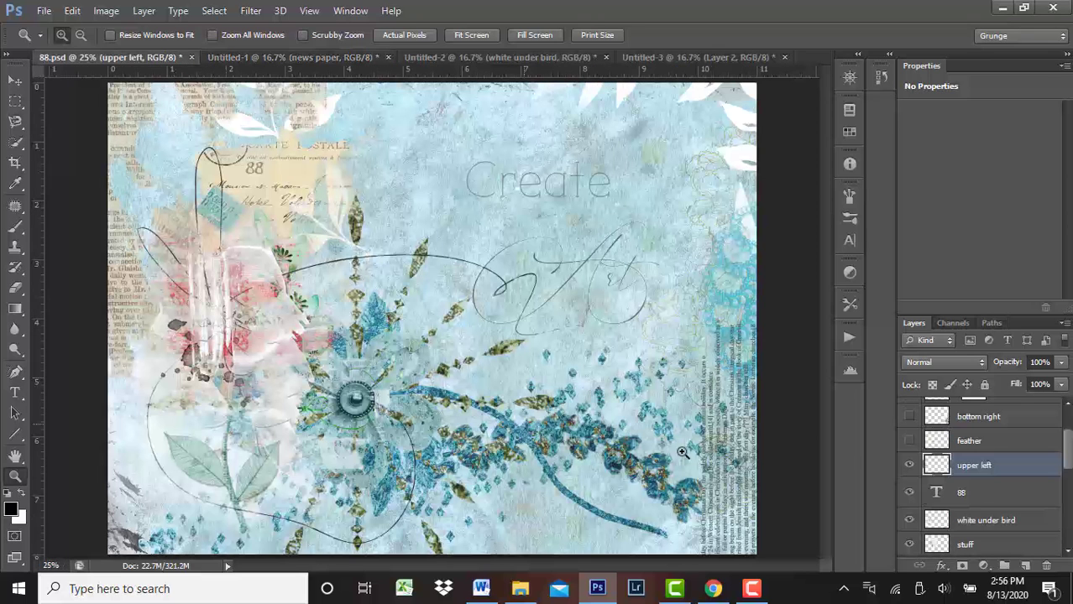
- Turn on and select the feather layer, view the original feather in Untitled-1, and return to 88.psd
{"action": "left_click", "coordinate": [909, 440]}
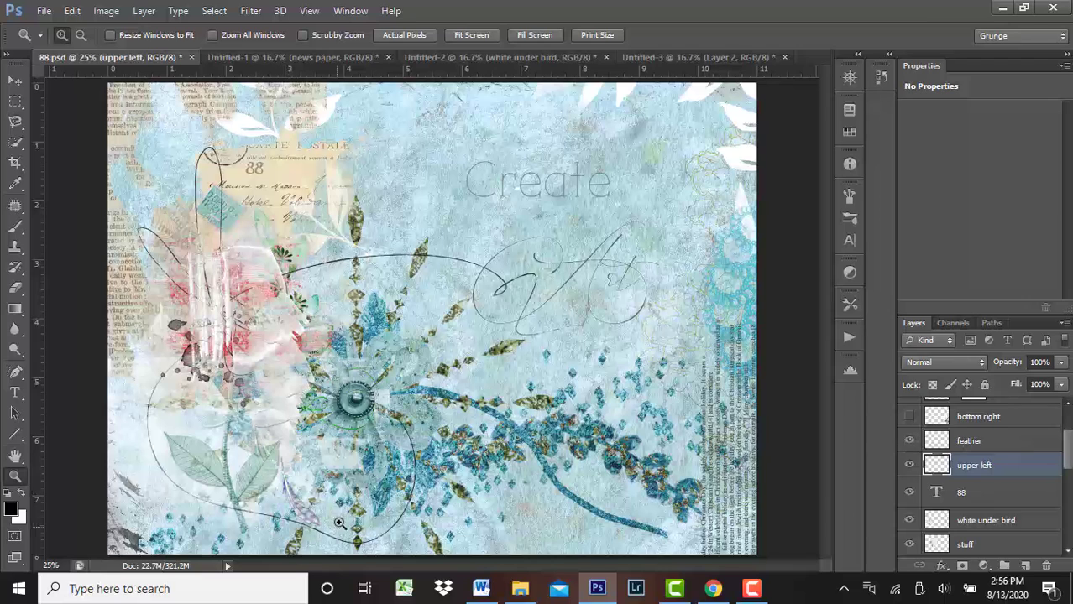
{"action": "left_click", "coordinate": [966, 441]}
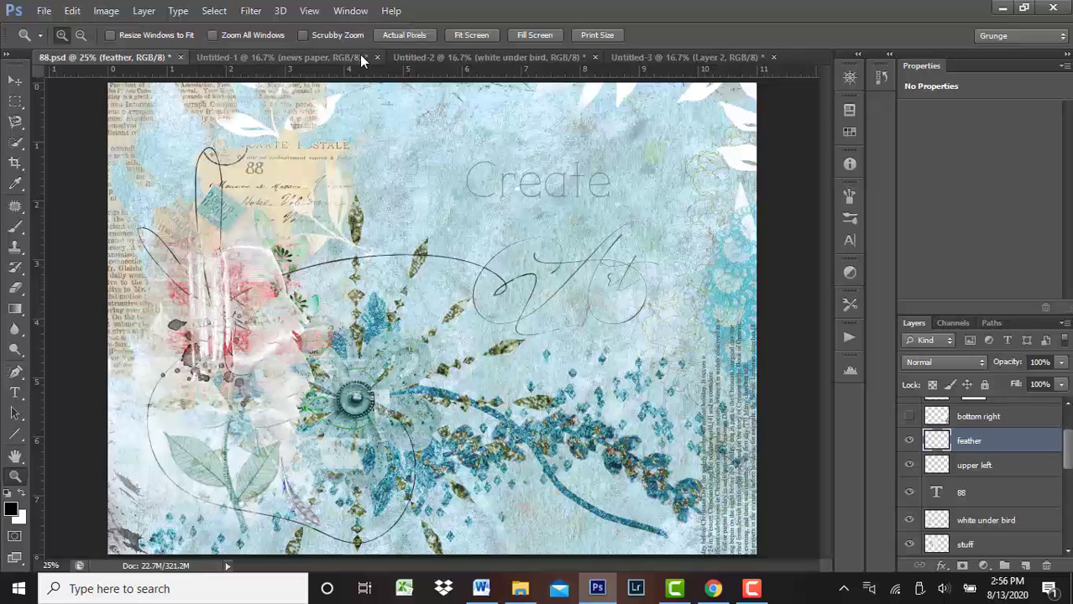
{"action": "left_click", "coordinate": [285, 57]}
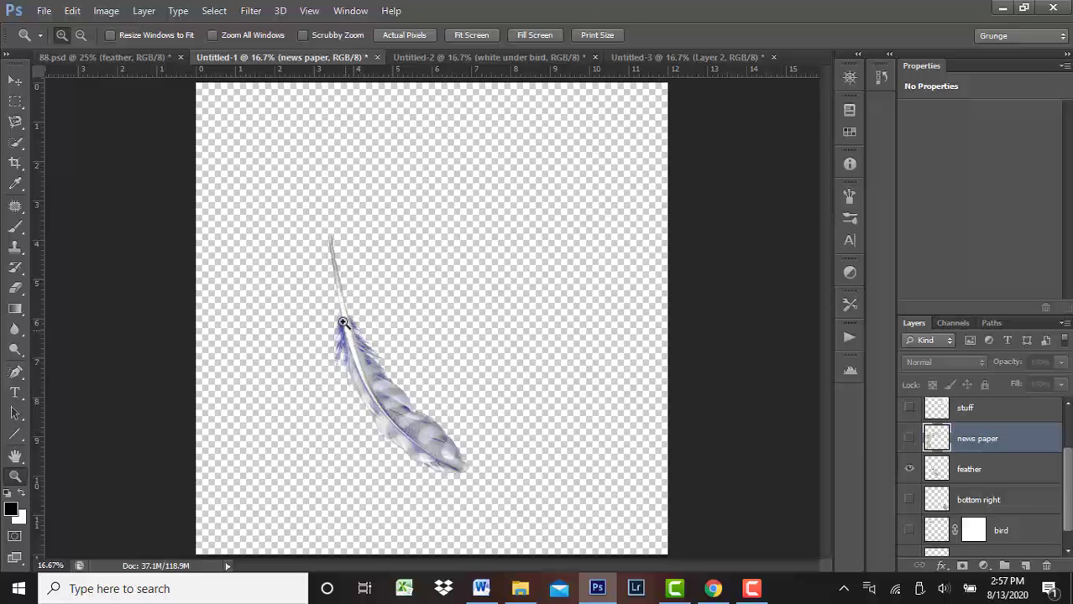
{"action": "left_click", "coordinate": [102, 59]}
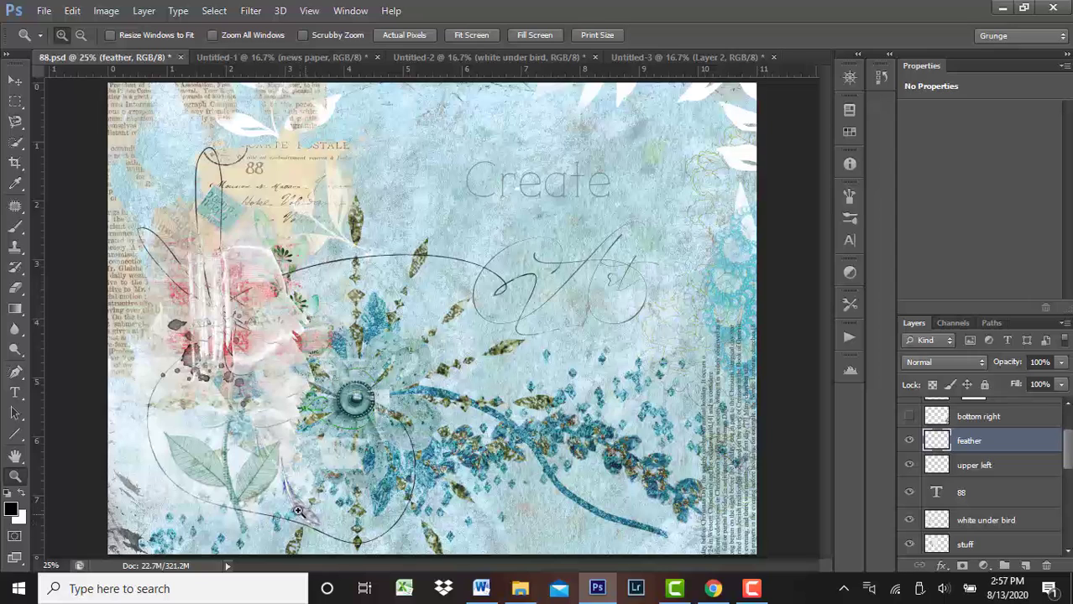
- Turn on the bottom right layer, view its source in Untitled-1, and select the layer in 88.psd to check its blend mode
{"action": "left_click", "coordinate": [909, 416]}
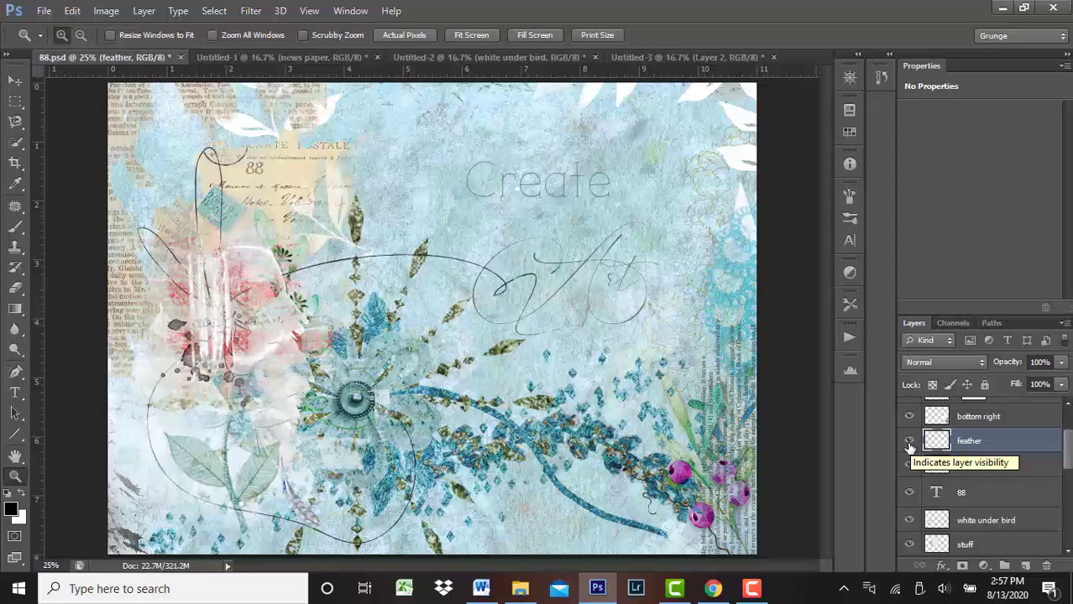
{"action": "left_click", "coordinate": [909, 417]}
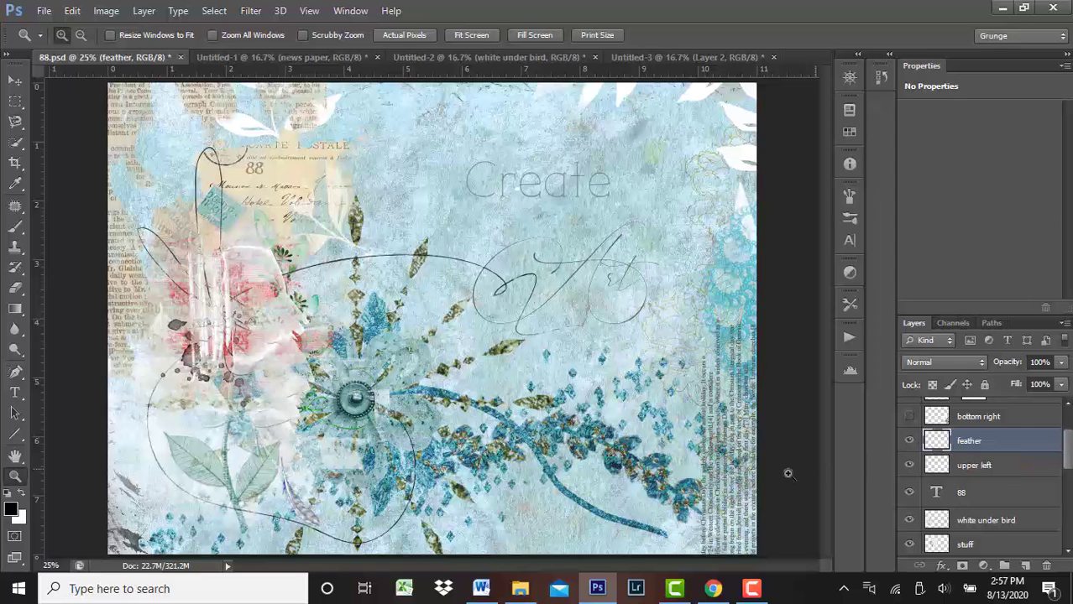
{"action": "left_click", "coordinate": [908, 416]}
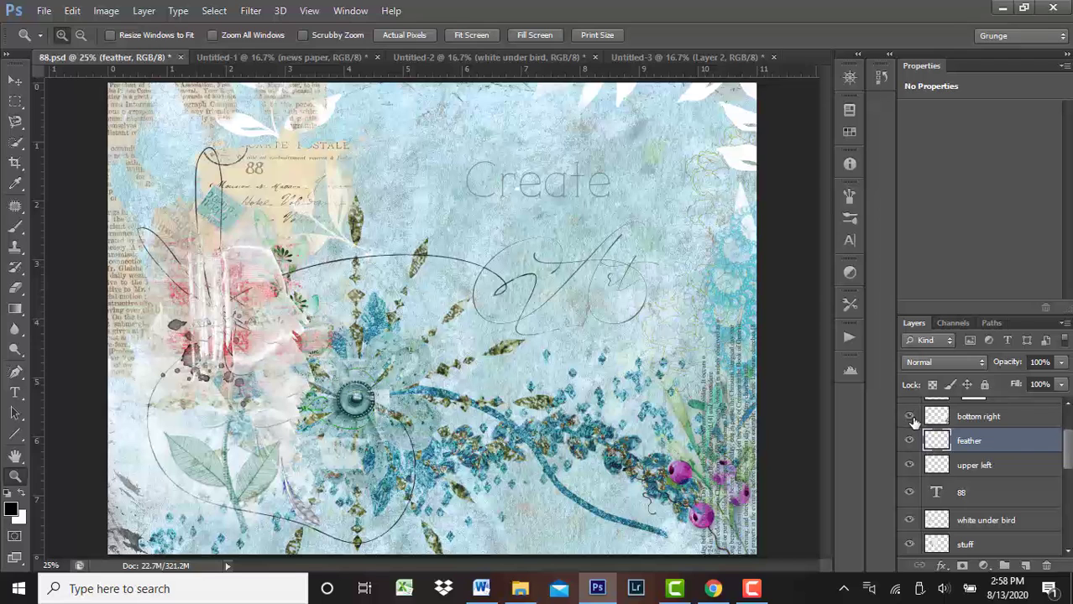
{"action": "left_click", "coordinate": [311, 58]}
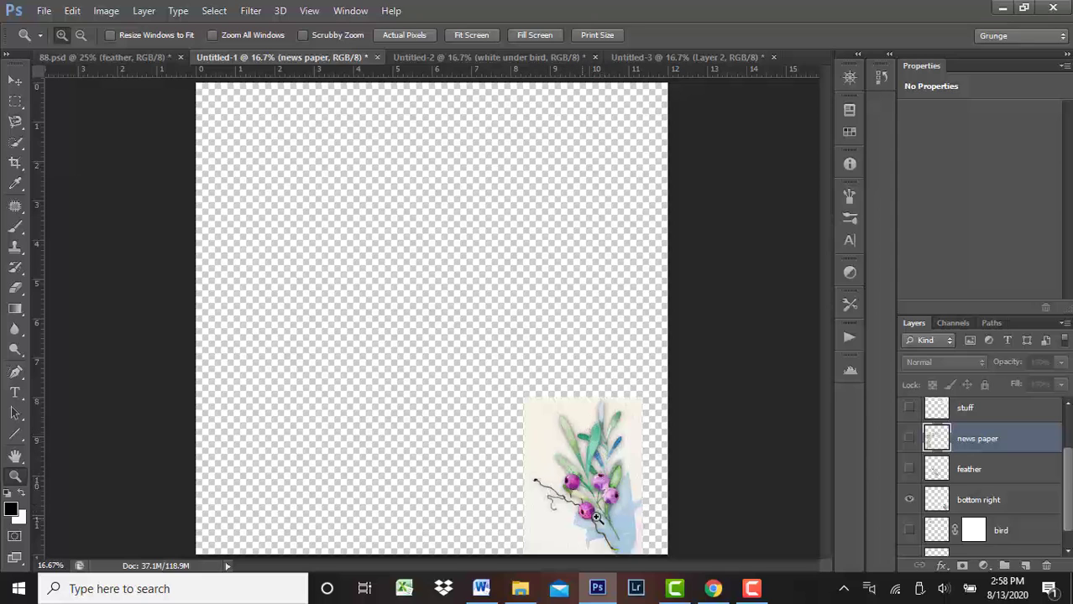
{"action": "key", "text": "ctrl+shift+Tab"}
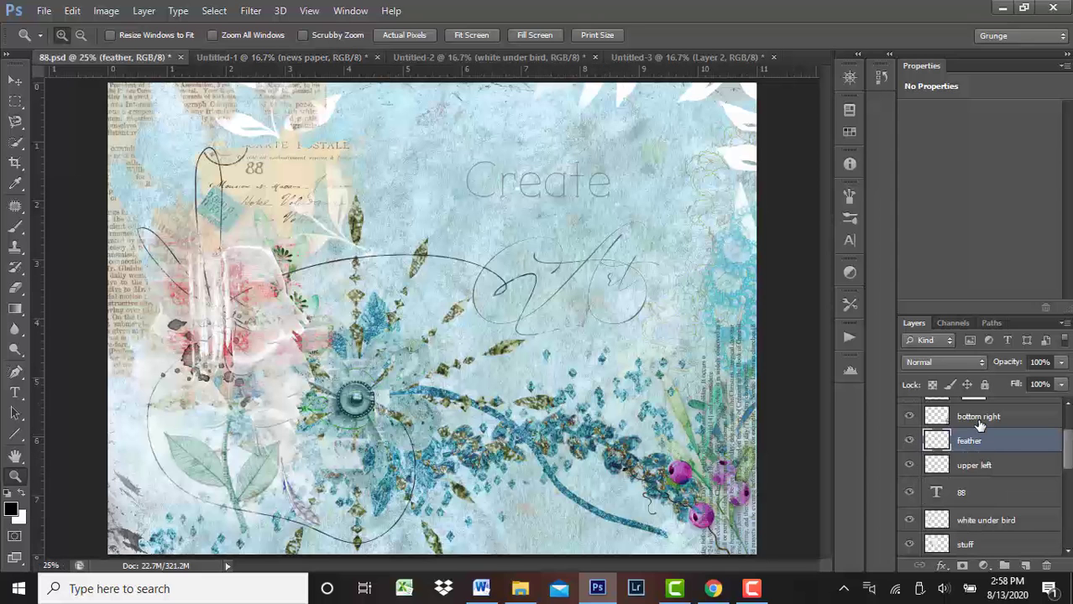
{"action": "left_click", "coordinate": [980, 419]}
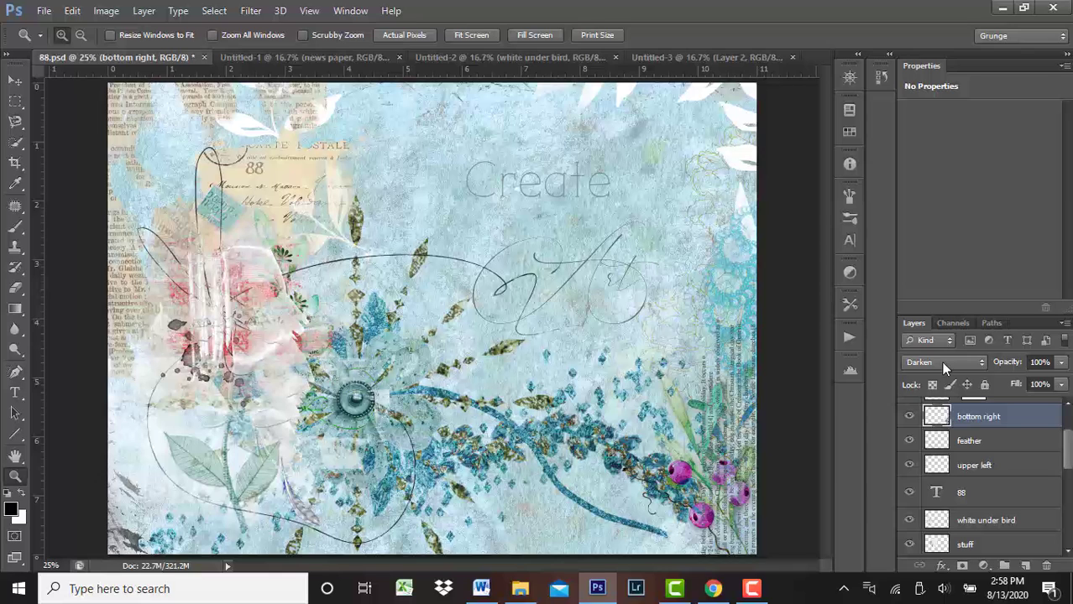
- Turn on the bird layer in 88.psd, and toggle its layer mask off and on to compare the bird's feet
{"action": "scroll", "coordinate": [907, 417], "scroll_direction": "up", "scroll_amount": 1}
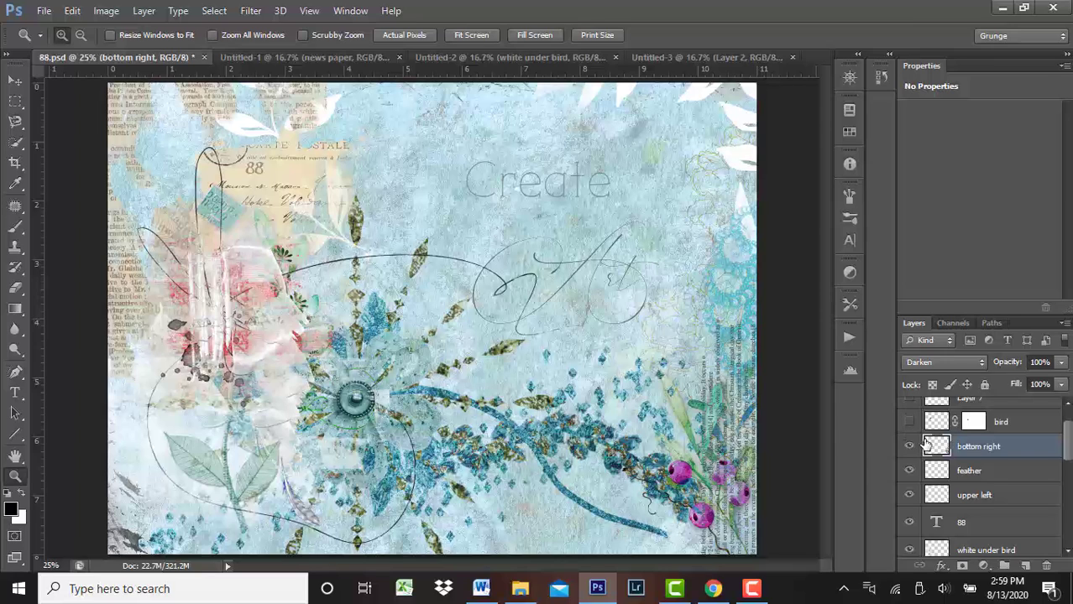
{"action": "left_click", "coordinate": [909, 422]}
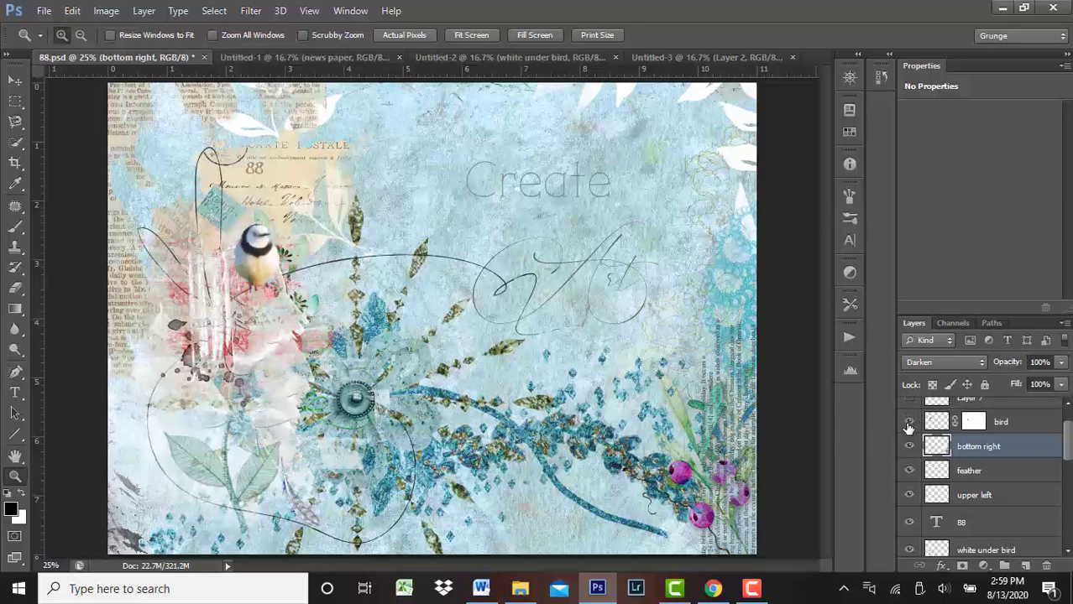
{"action": "left_click", "coordinate": [974, 422], "text": "shift"}
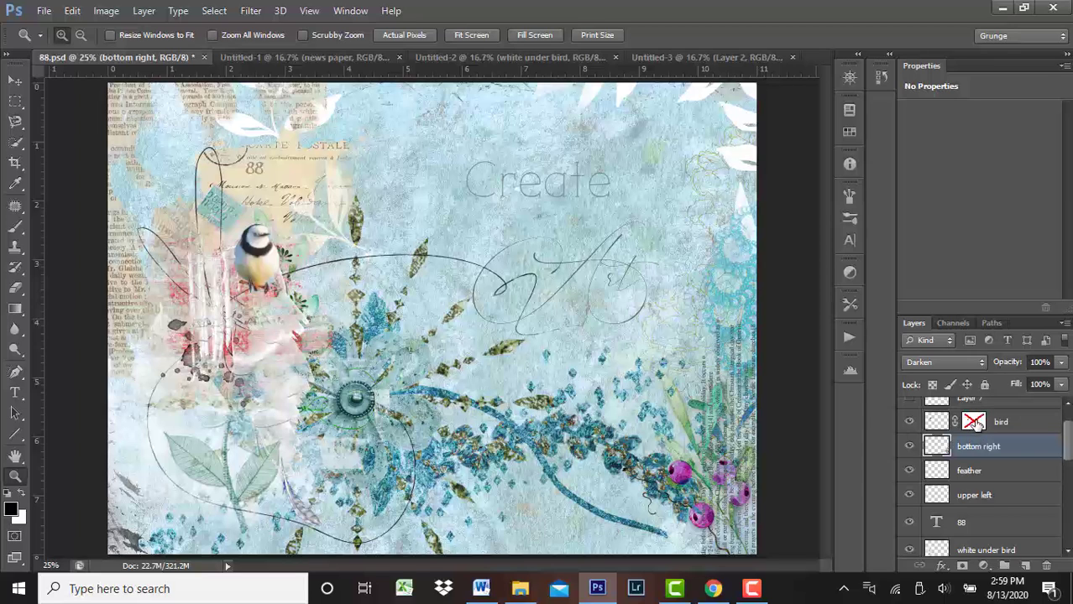
{"action": "left_click", "coordinate": [973, 422], "text": "shift"}
- Turn on Layer 7, the signature layer above the bird
{"action": "scroll", "coordinate": [913, 521], "scroll_direction": "up", "scroll_amount": 1}
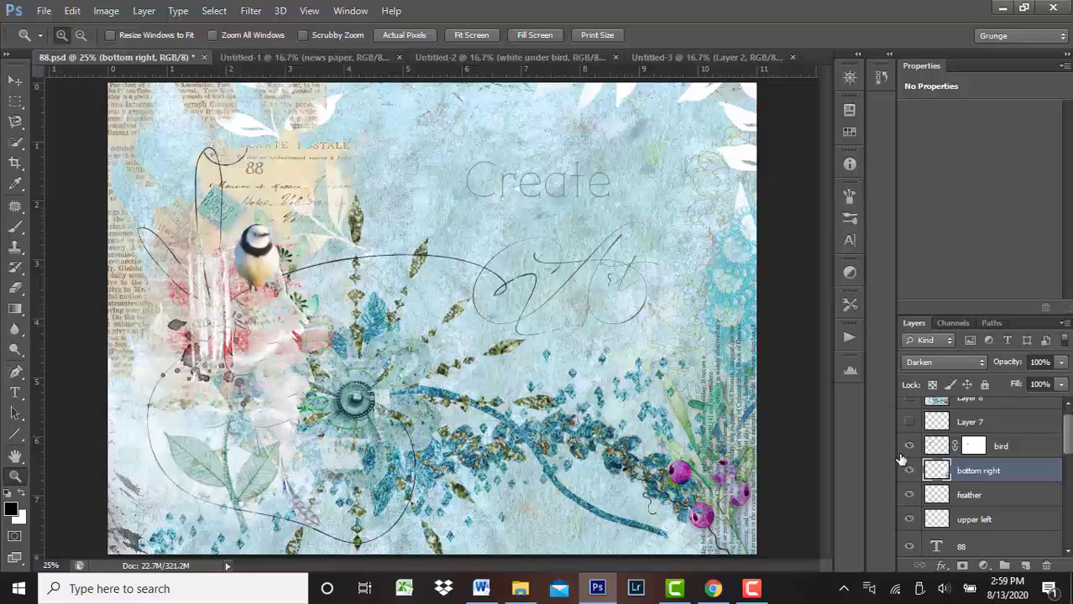
{"action": "left_click", "coordinate": [909, 423]}
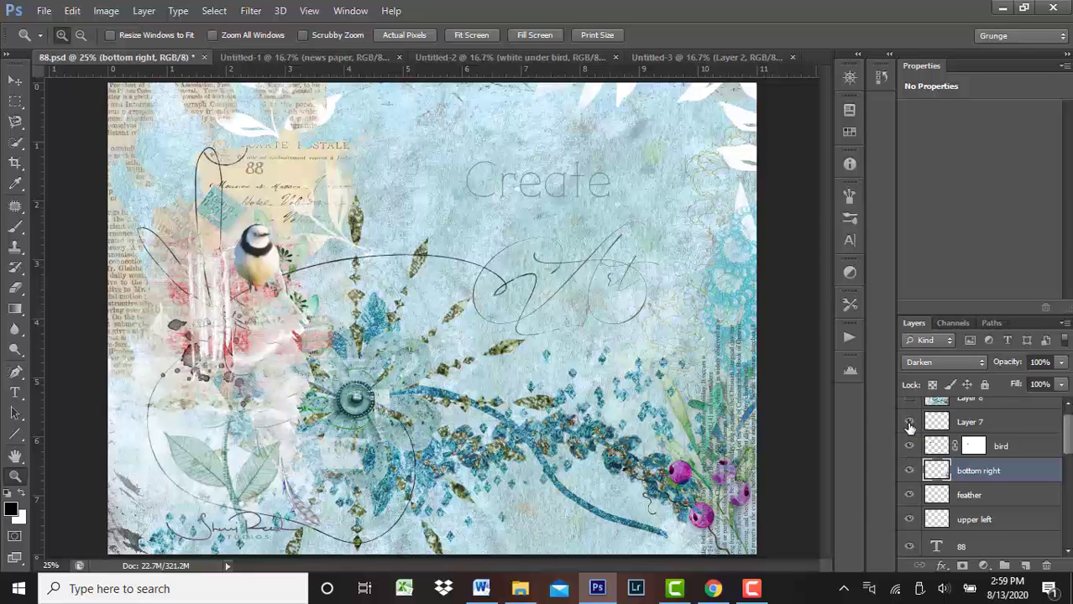